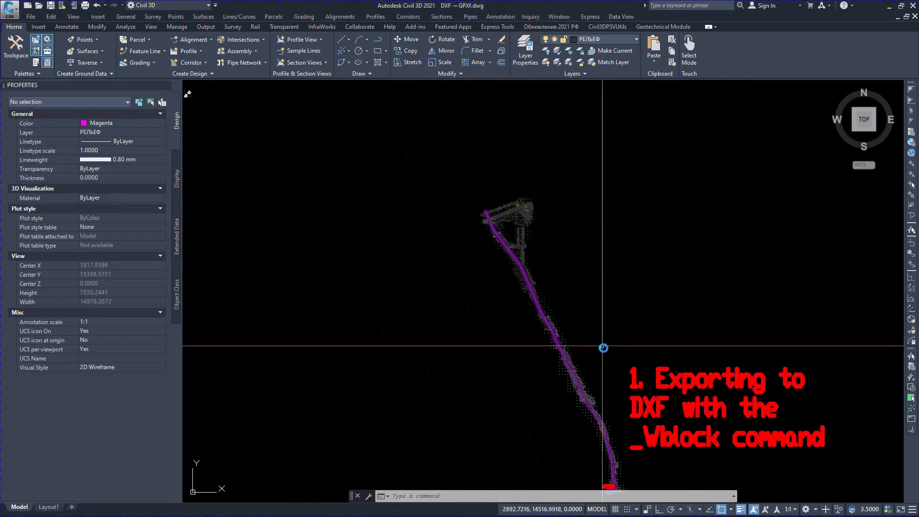
Step: Pick the purple road route and a building outline, then Select Similar to get all 922 polylines
middle_drag(603, 348, 472, 278)
scroll(465, 357, up, 8)
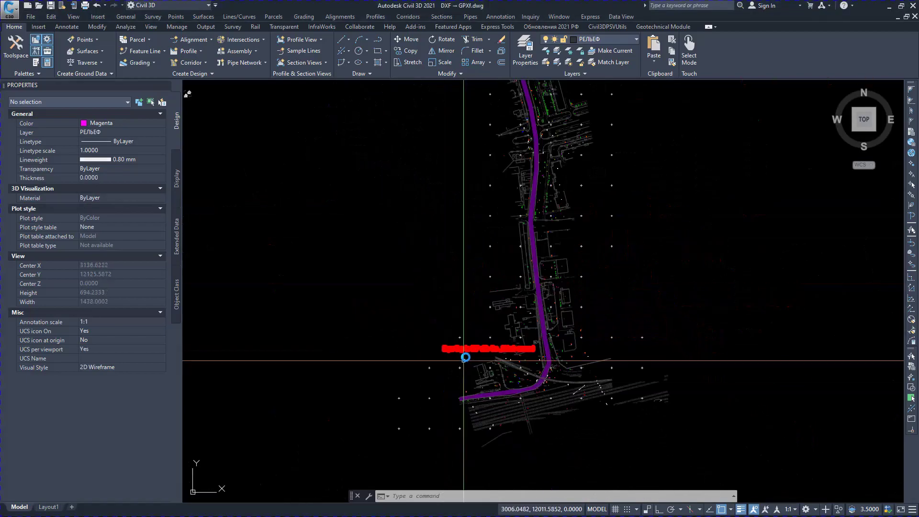
scroll(519, 355, up, 3)
click(490, 452)
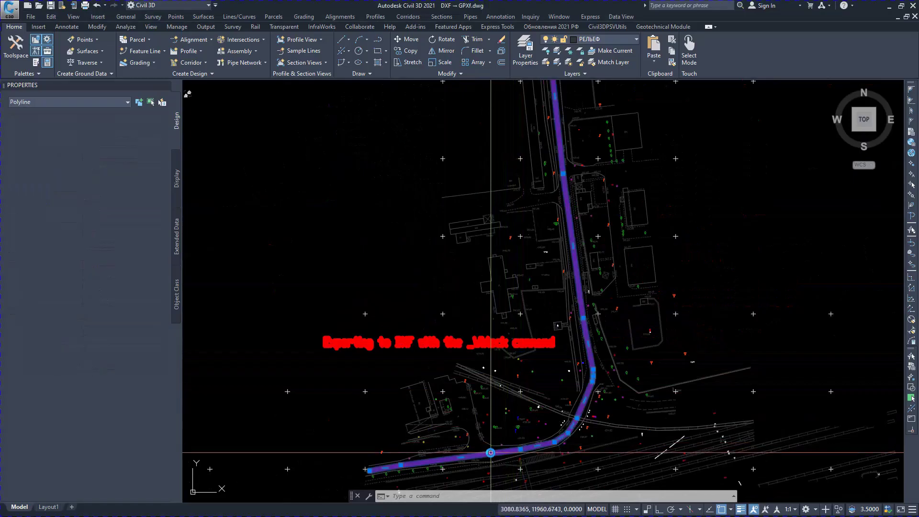
click(493, 293)
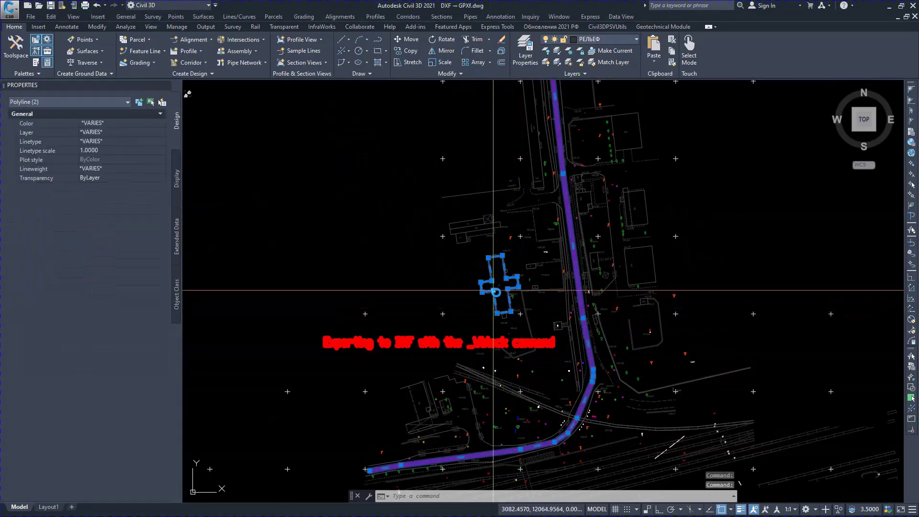
right_click(420, 288)
click(458, 399)
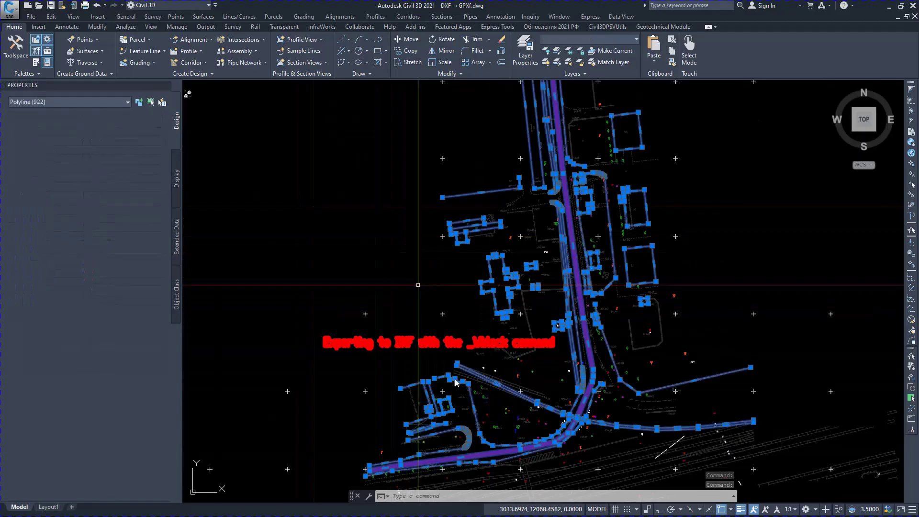
click(427, 496)
text(W)
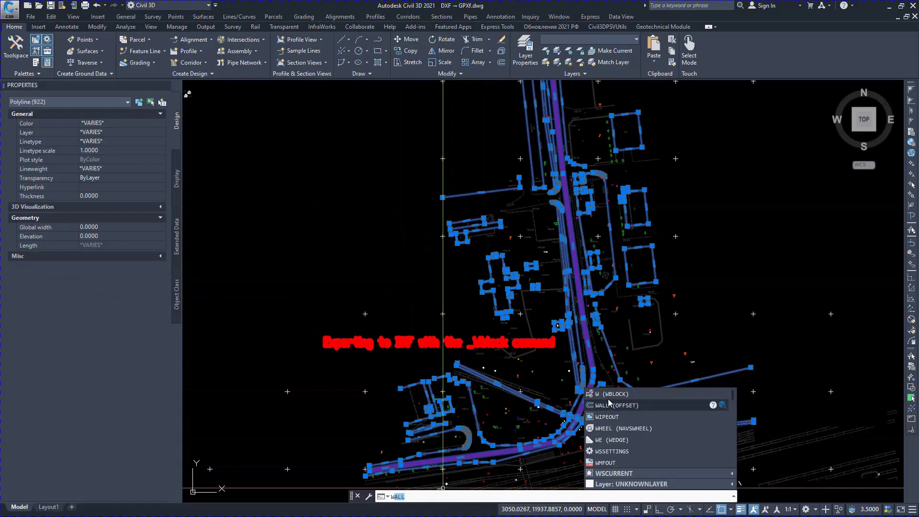
Step: Write the 922 selected objects to a DXF drawing in meters, excluding map data
key(Return)
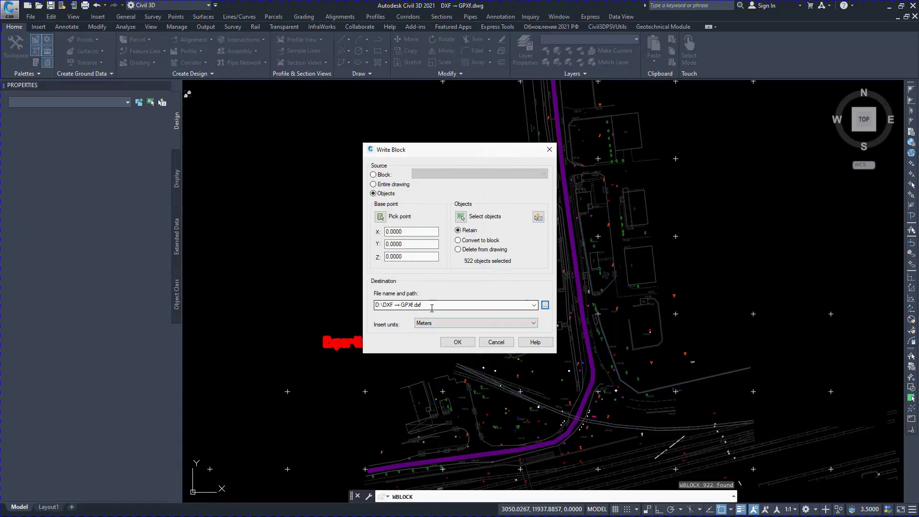
click(458, 343)
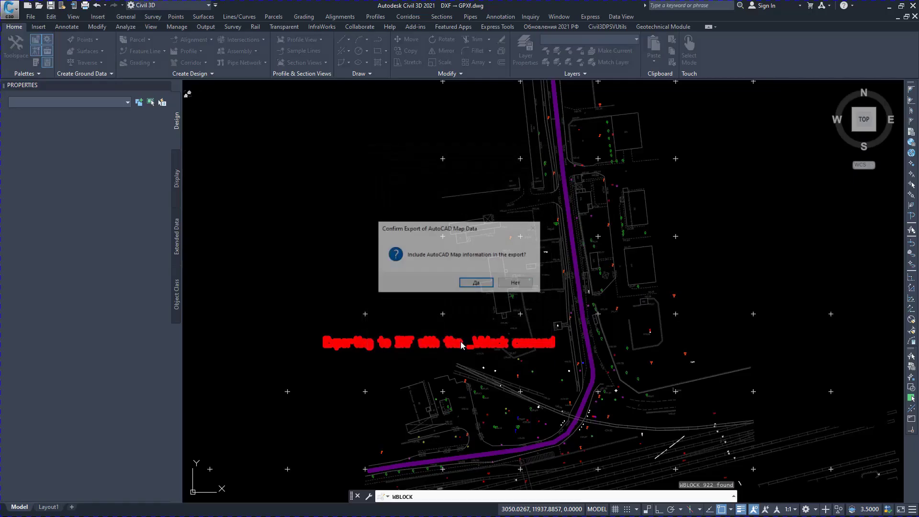
click(516, 284)
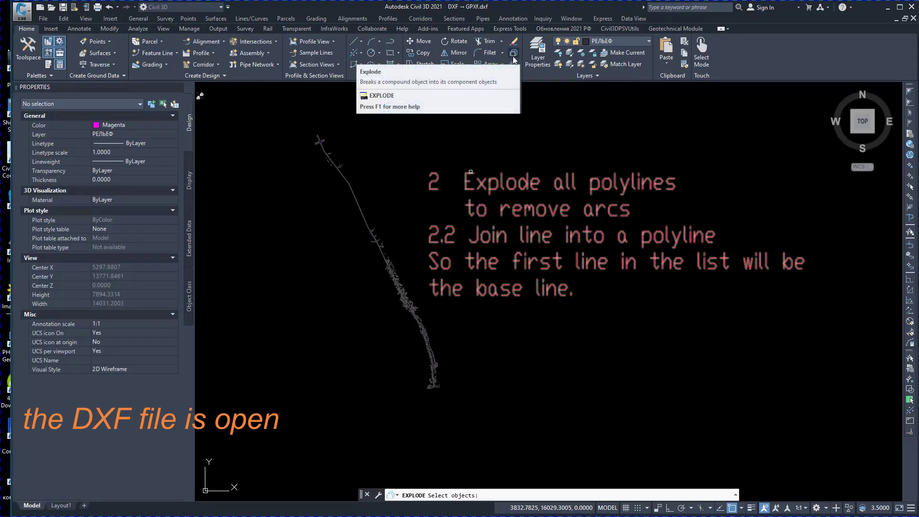
Step: Explode all 922 polylines into separate line segments
click(267, 123)
click(474, 411)
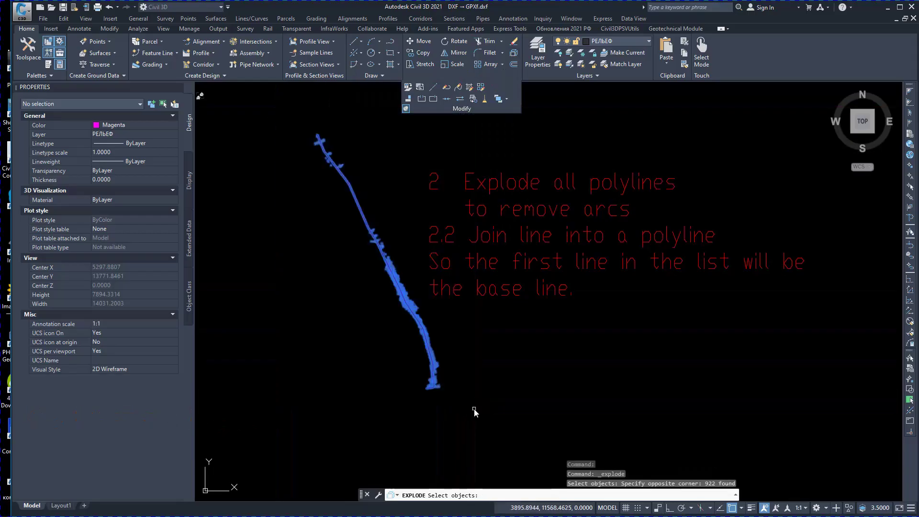
key(Return)
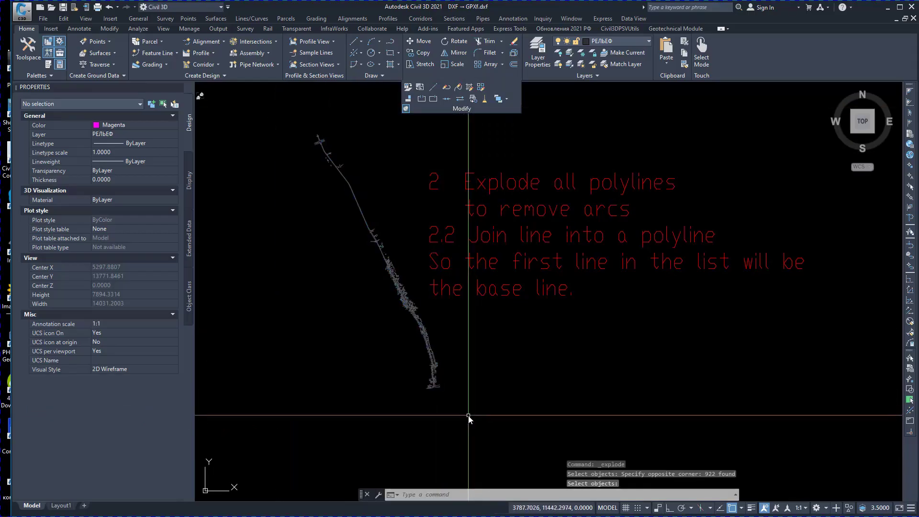
scroll(412, 374, up, 4)
scroll(368, 328, up, 4)
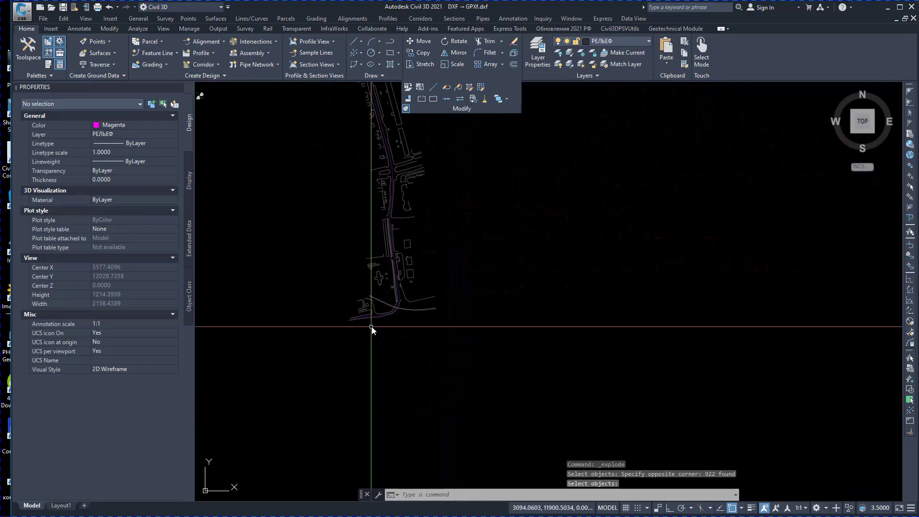
scroll(378, 318, up, 5)
scroll(379, 325, up, 4)
Step: Paste the 'base line' label at the route's southwestern end and select a route line
key(ctrl+v)
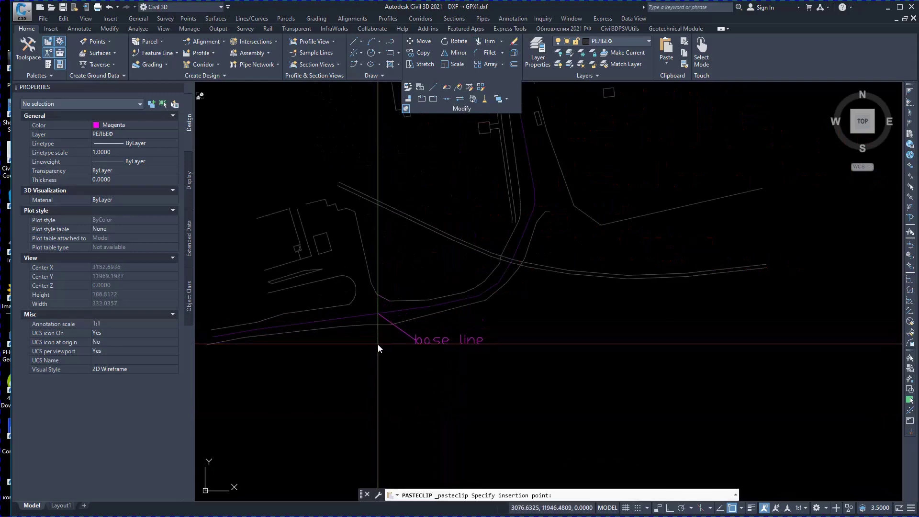
click(377, 347)
click(368, 314)
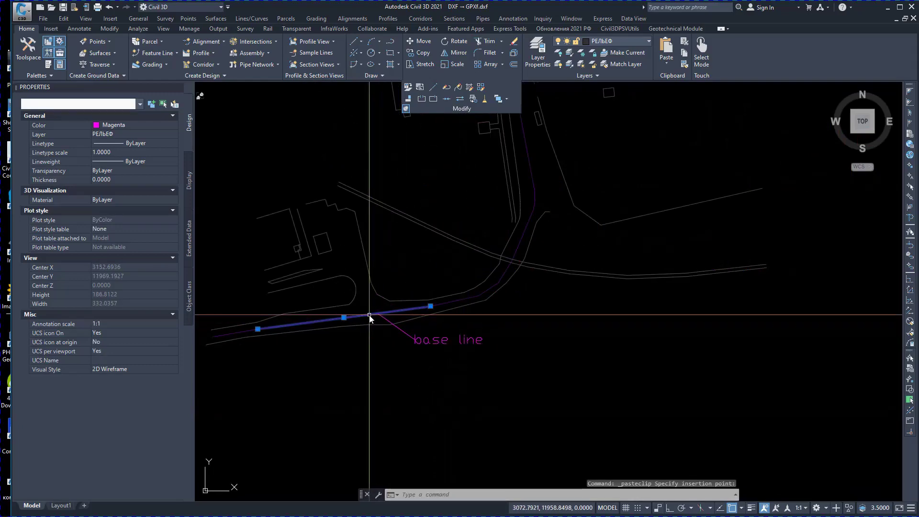
right_click(364, 305)
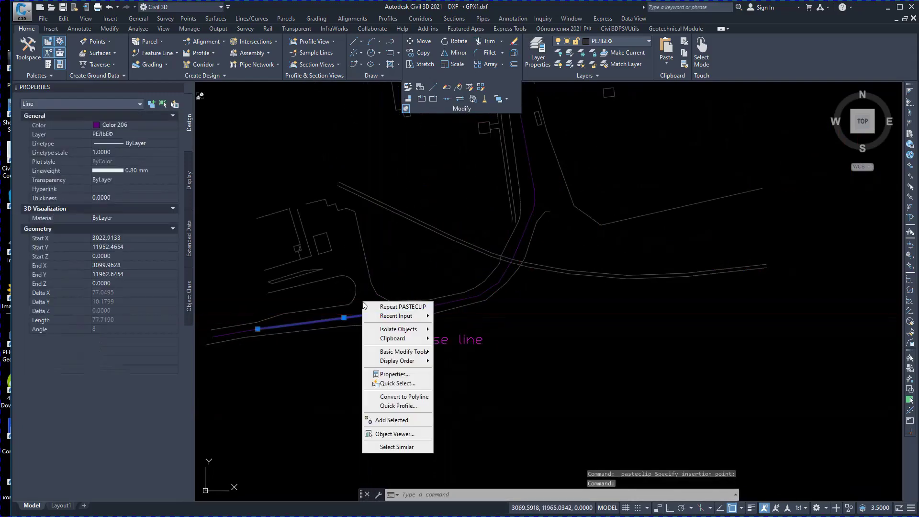
Step: Join the 51 similar route segments into one polyline and delete the base line label
click(409, 447)
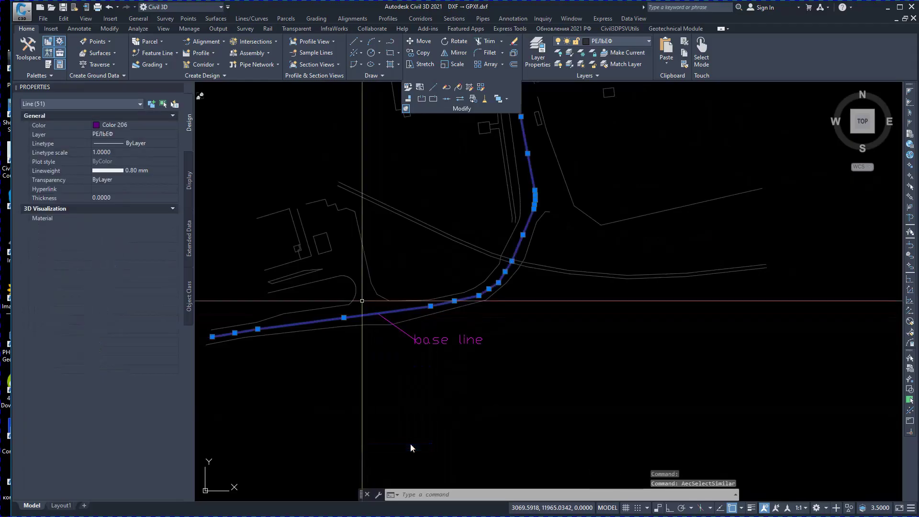
click(447, 98)
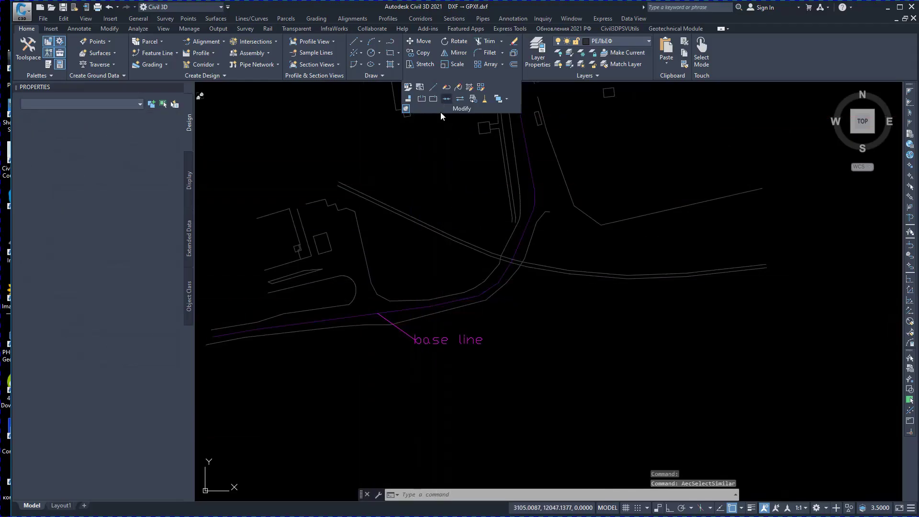
click(429, 342)
key(Delete)
scroll(427, 338, down, 5)
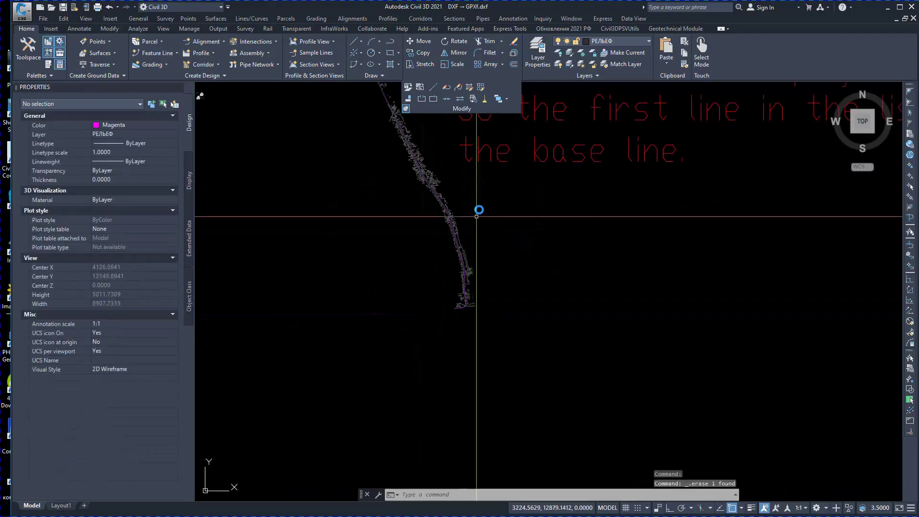
scroll(478, 210, down, 4)
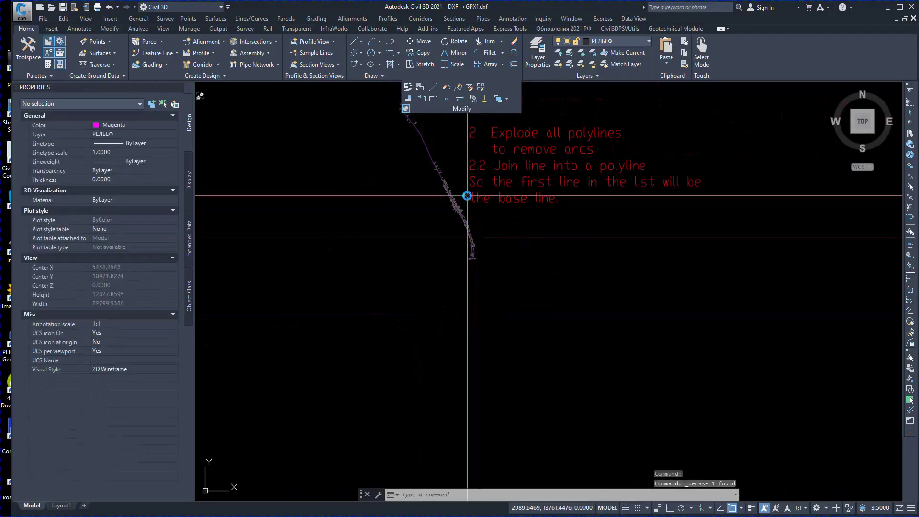
Step: Join all 8365 remaining objects into polylines
click(447, 98)
click(365, 146)
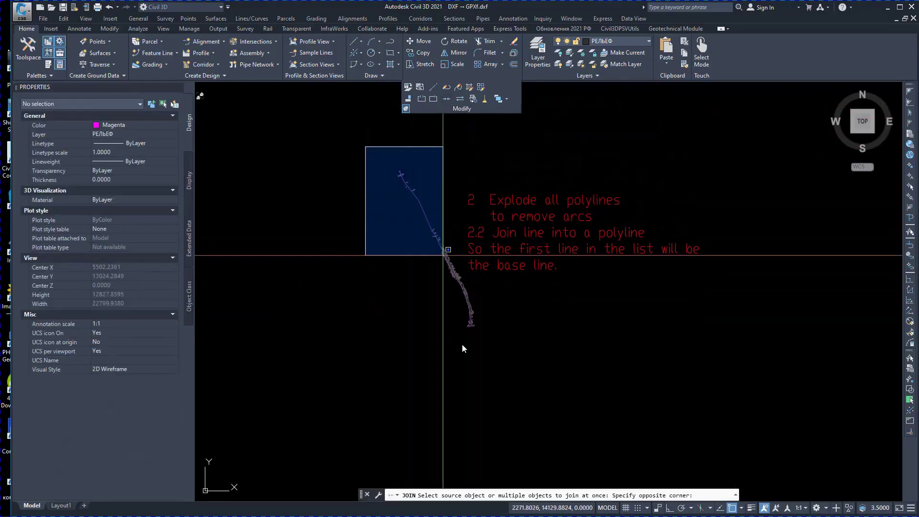
click(483, 360)
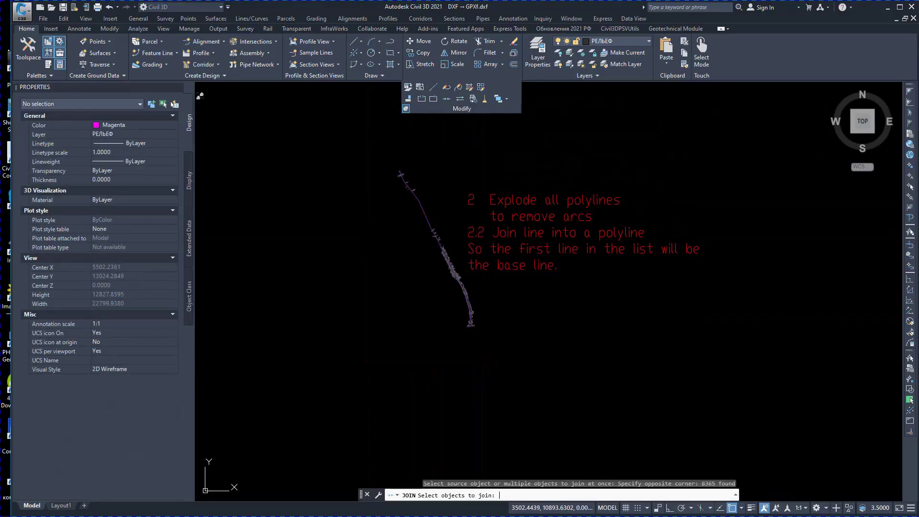
key(Return)
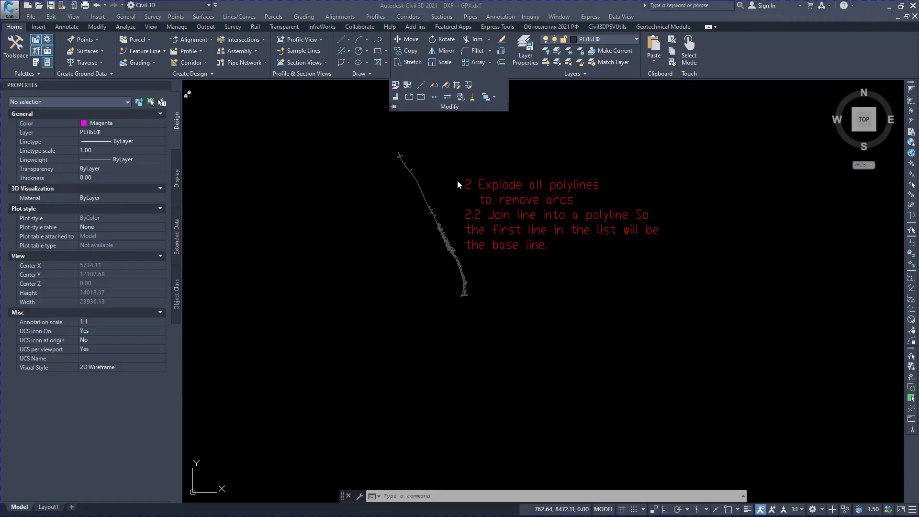
scroll(460, 235, up, 1)
scroll(459, 263, up, 3)
scroll(511, 335, up, 2)
Step: Select the route polyline along the road and set its current vertex to 6
middle_drag(510, 335, 413, 134)
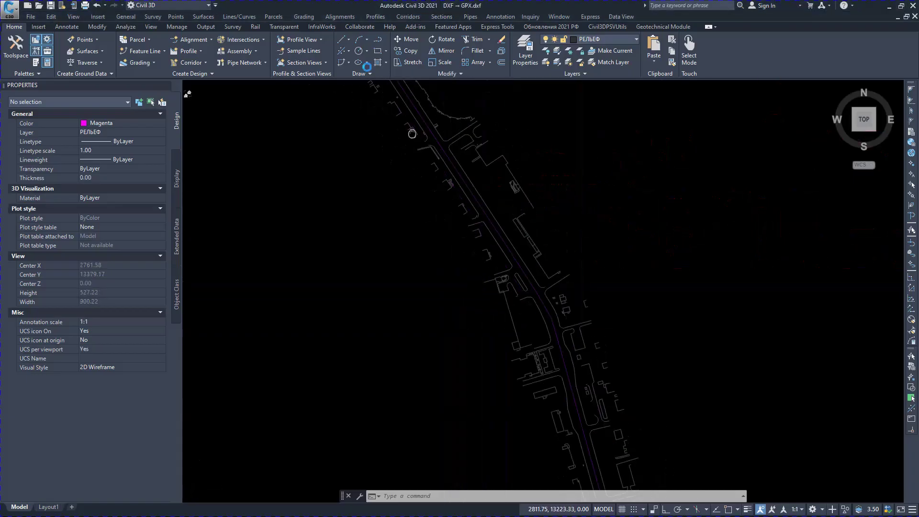
middle_drag(412, 467, 413, 144)
middle_drag(215, 431, 189, 205)
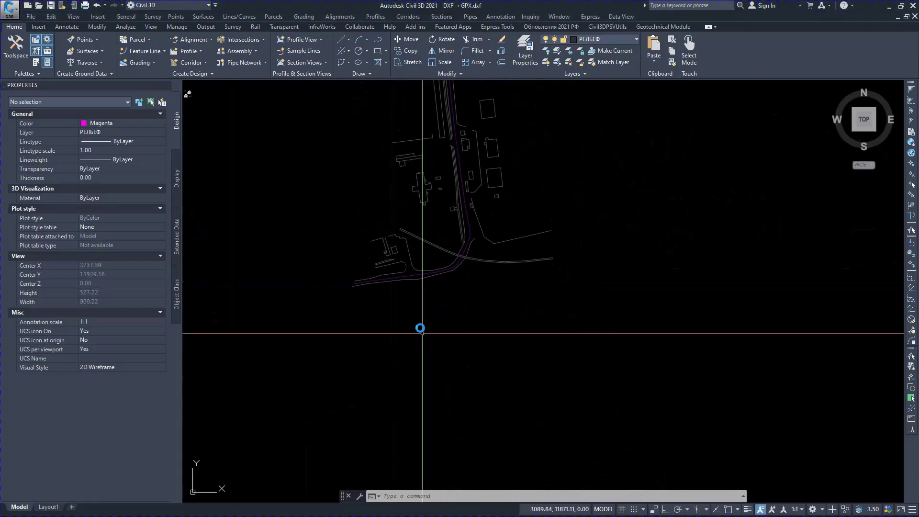
scroll(421, 328, up, 2)
click(407, 225)
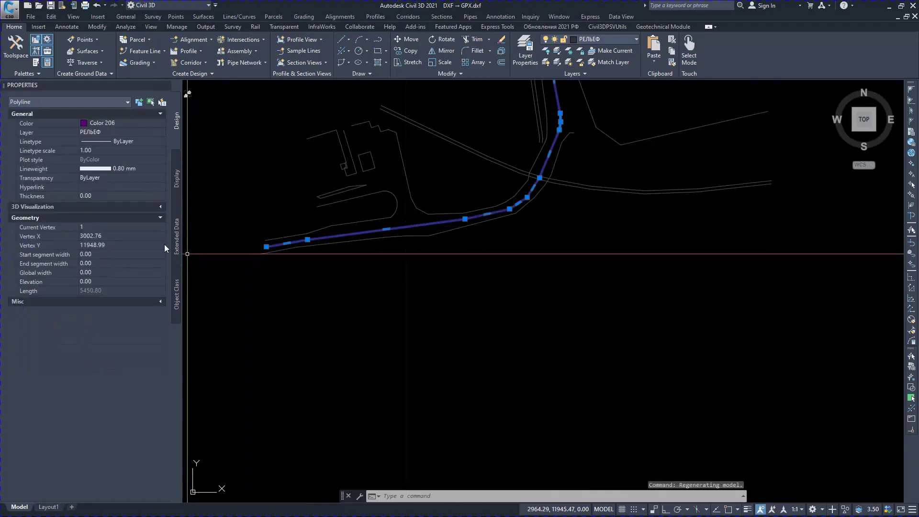
click(122, 228)
click(162, 224)
click(161, 225)
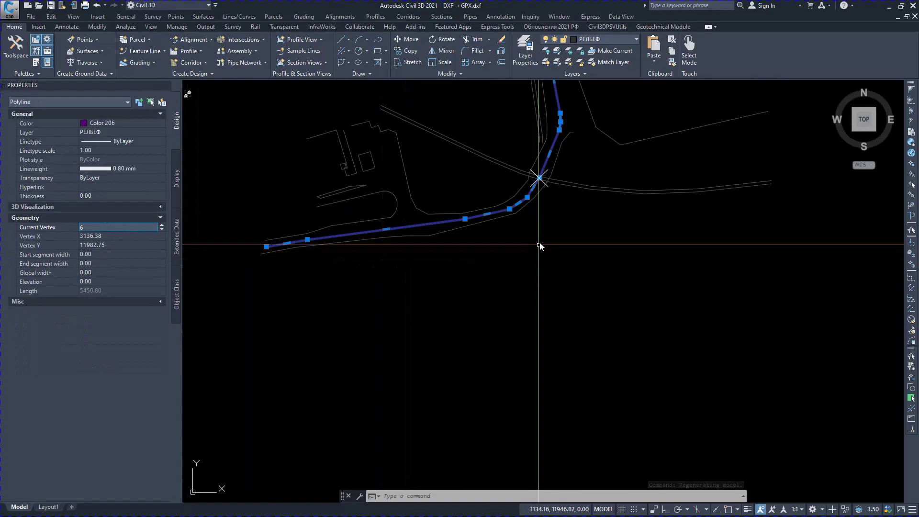
Step: Paste the '#6' label onto vertex 6 at the road crossing
middle_drag(538, 245, 352, 349)
scroll(366, 273, up, 2)
scroll(361, 290, up, 1)
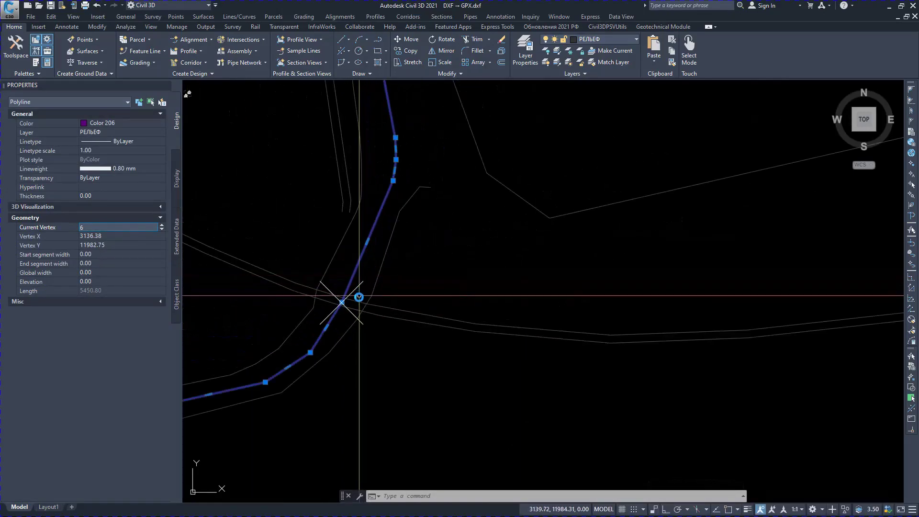
key(ctrl+v)
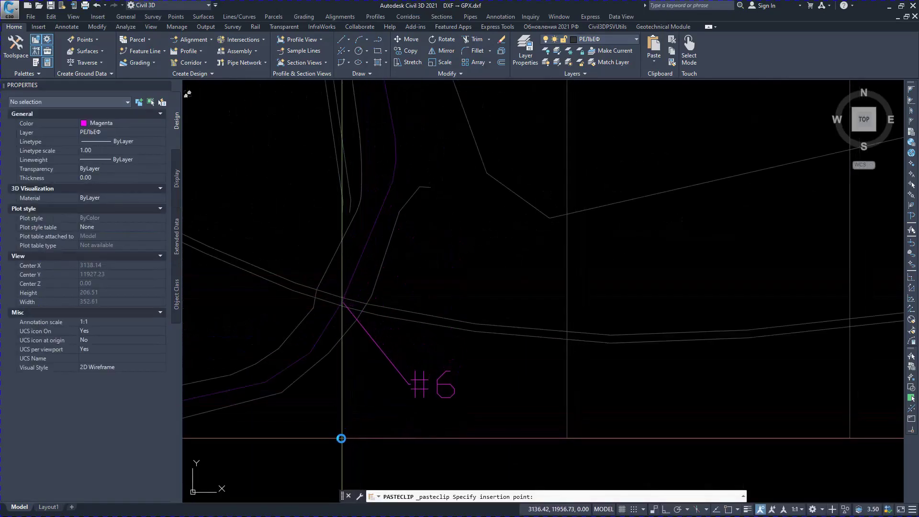
click(341, 438)
scroll(438, 419, down, 2)
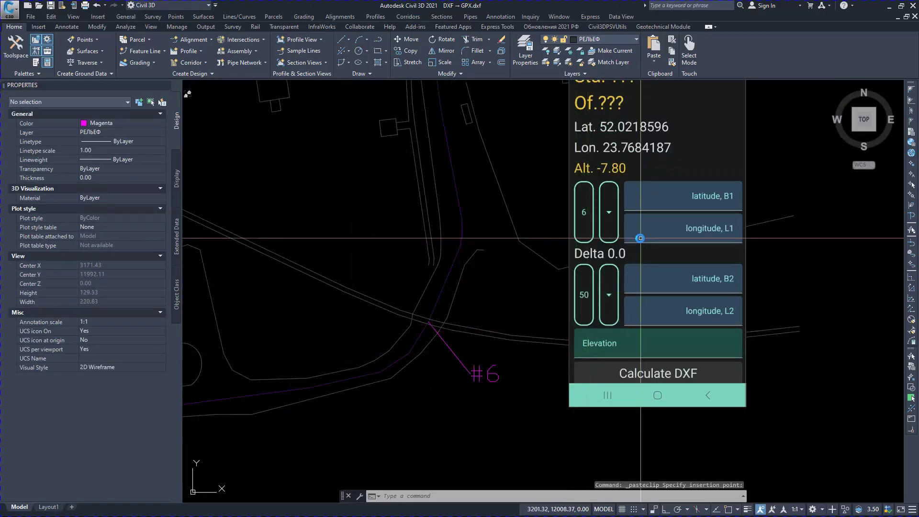
middle_drag(572, 242, 460, 324)
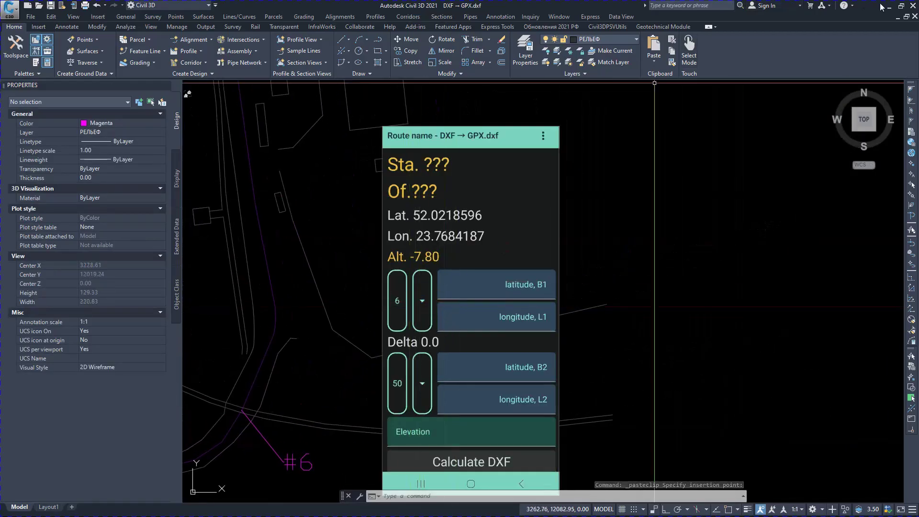
Step: Copy the Google Maps coordinates of the road point near the car, then return to Civil 3D
click(902, 6)
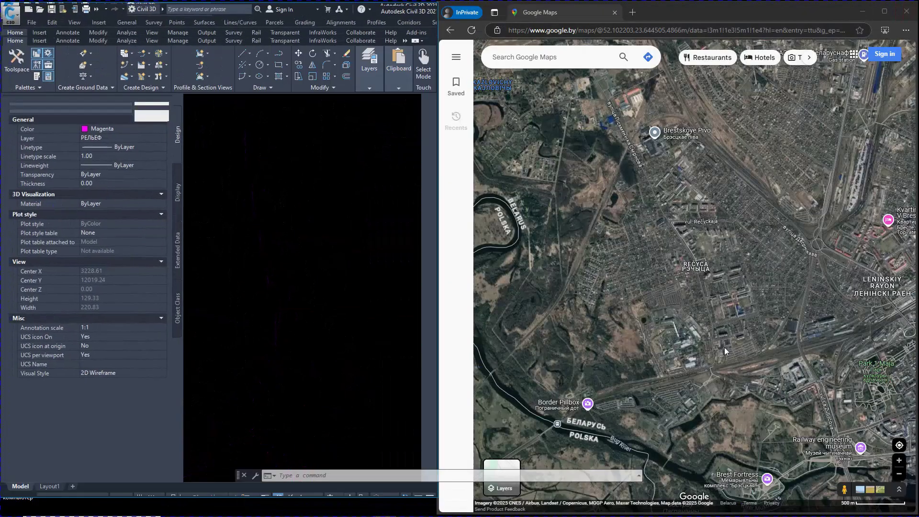
scroll(724, 361, up, 1)
scroll(686, 357, up, 1)
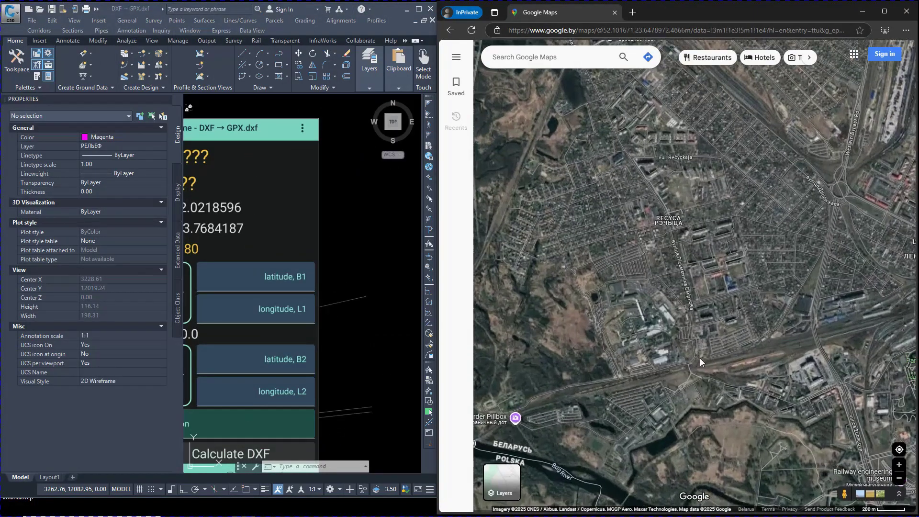
scroll(700, 358, up, 1)
scroll(699, 351, up, 2)
scroll(687, 363, up, 1)
scroll(684, 370, up, 2)
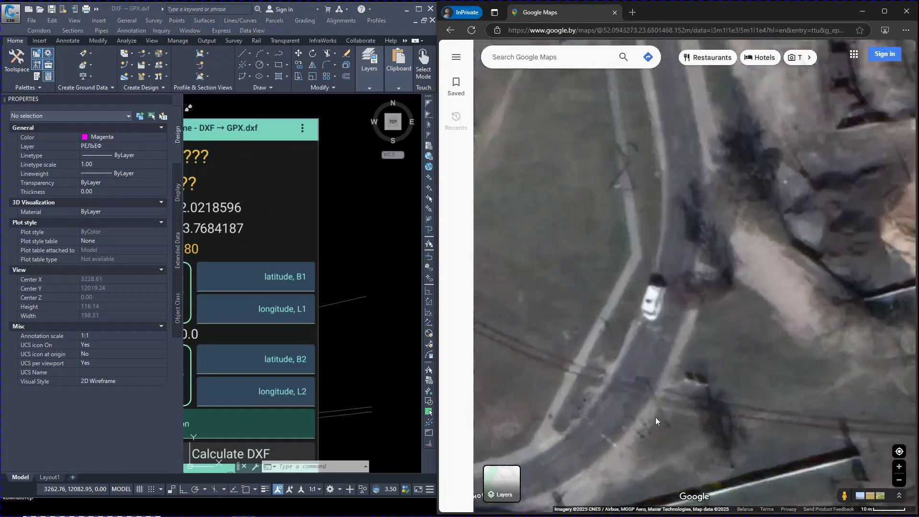
scroll(656, 417, up, 1)
scroll(637, 418, up, 1)
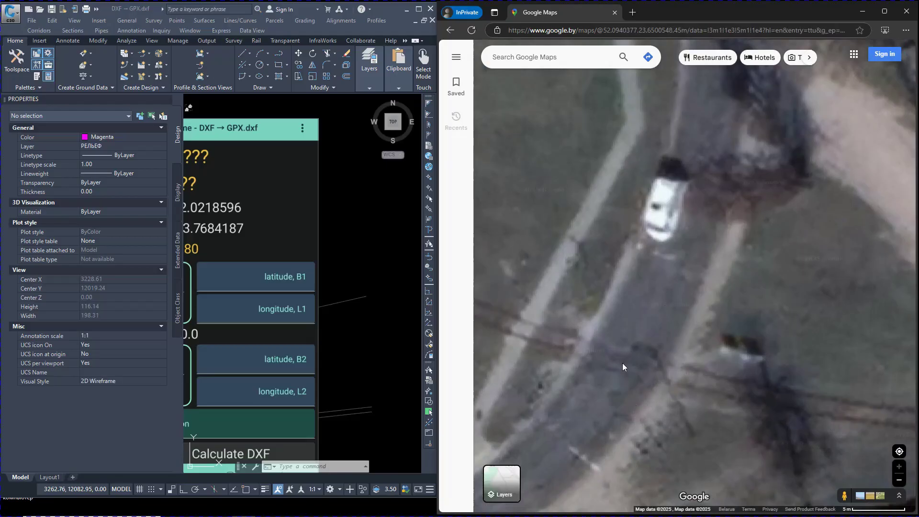
right_click(623, 362)
click(650, 344)
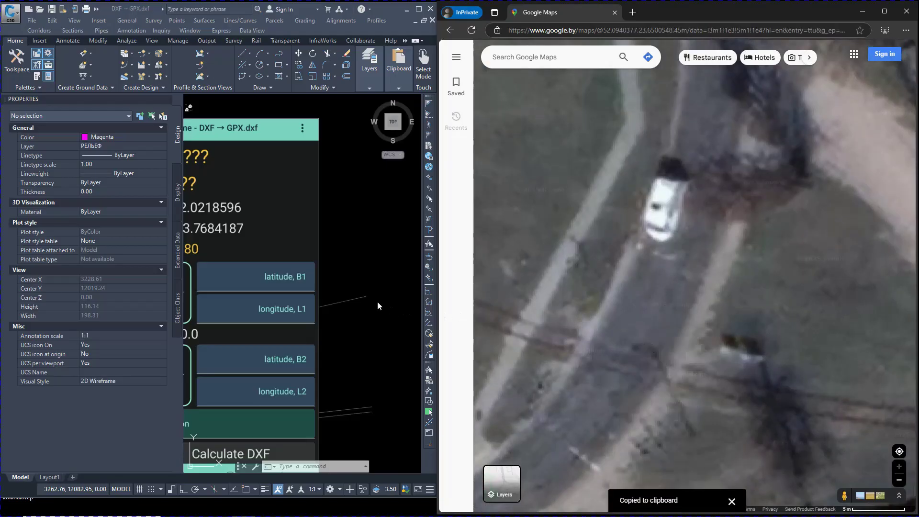
click(416, 9)
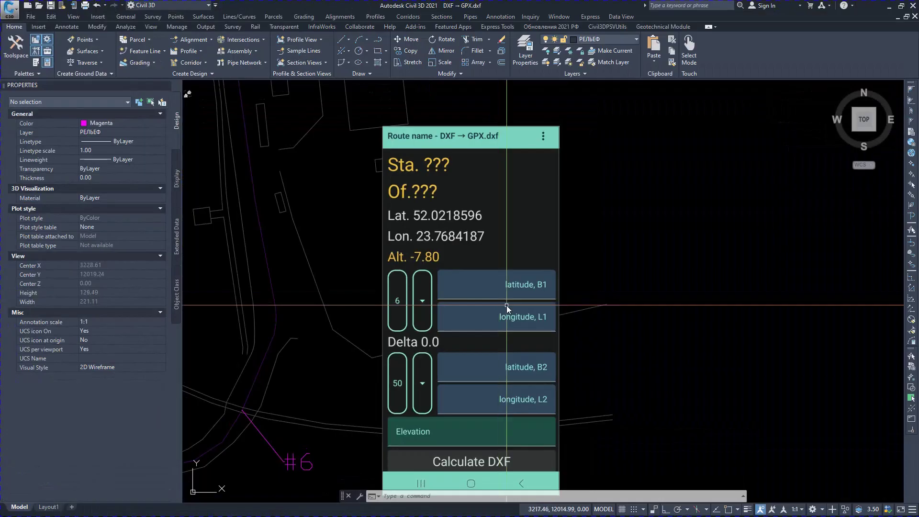
Step: Paste coordinates 52.09396297203662, 23.649977054378954 as text and move them onto the first latitude field
key(ctrl+v)
scroll(528, 299, down, 4)
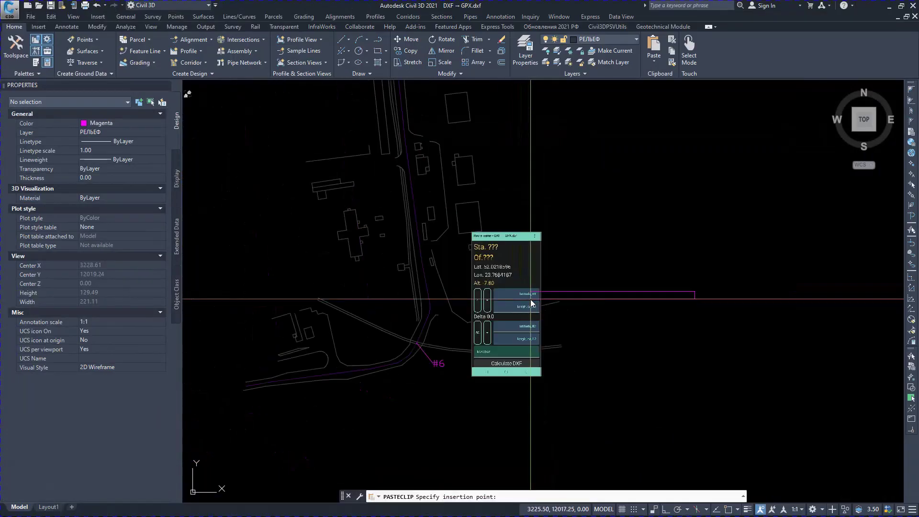
click(700, 294)
scroll(658, 296, up, 5)
click(403, 273)
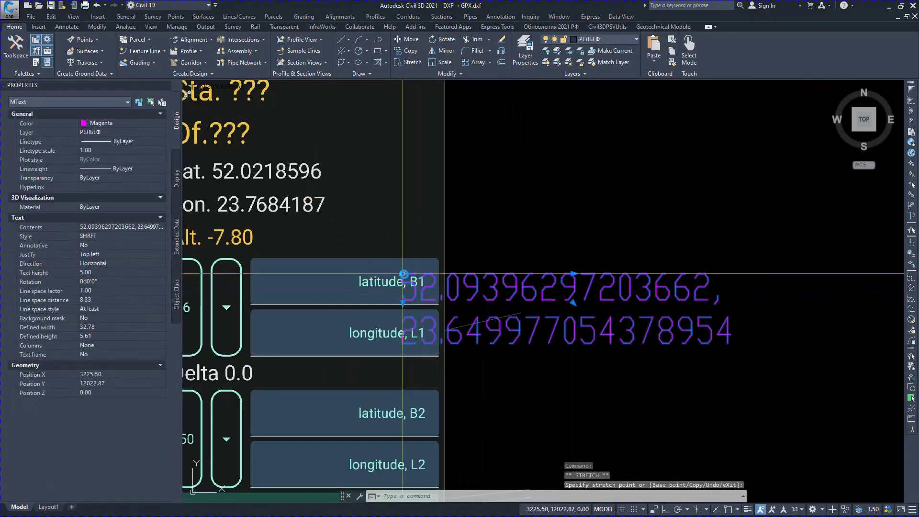
click(284, 273)
scroll(333, 162, down, 8)
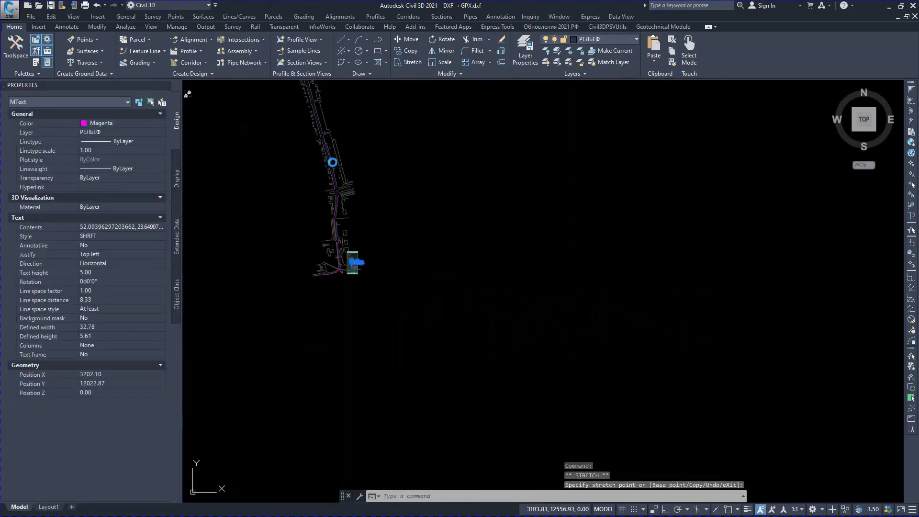
scroll(332, 162, up, 4)
scroll(367, 288, up, 4)
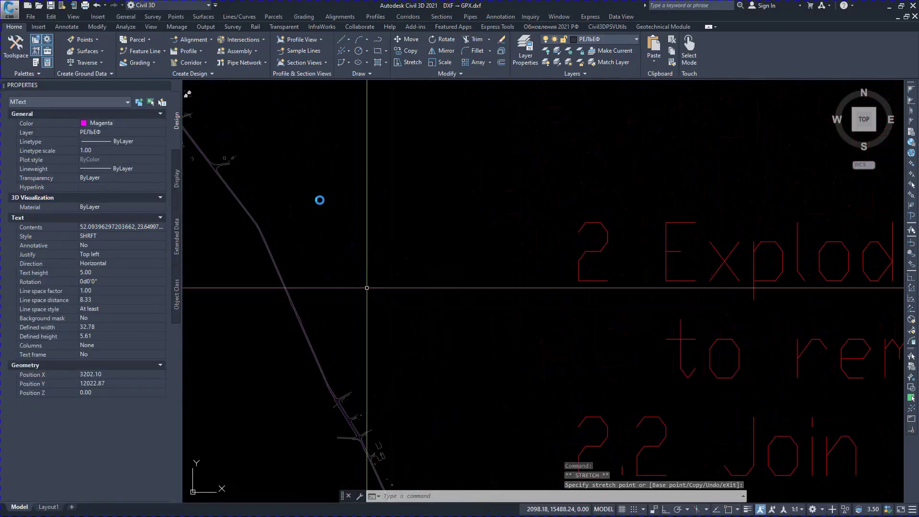
scroll(546, 366, down, 3)
scroll(433, 308, up, 3)
scroll(397, 259, up, 2)
scroll(427, 245, up, 2)
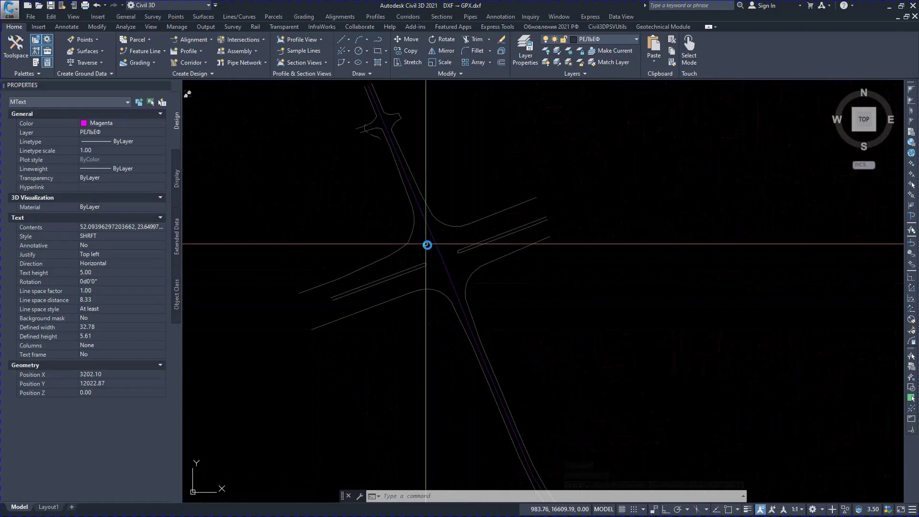
scroll(427, 245, up, 3)
scroll(435, 281, down, 3)
scroll(443, 276, up, 1)
Step: Set the route polyline's current vertex to 50 and paste the '#50' label there
key(Escape)
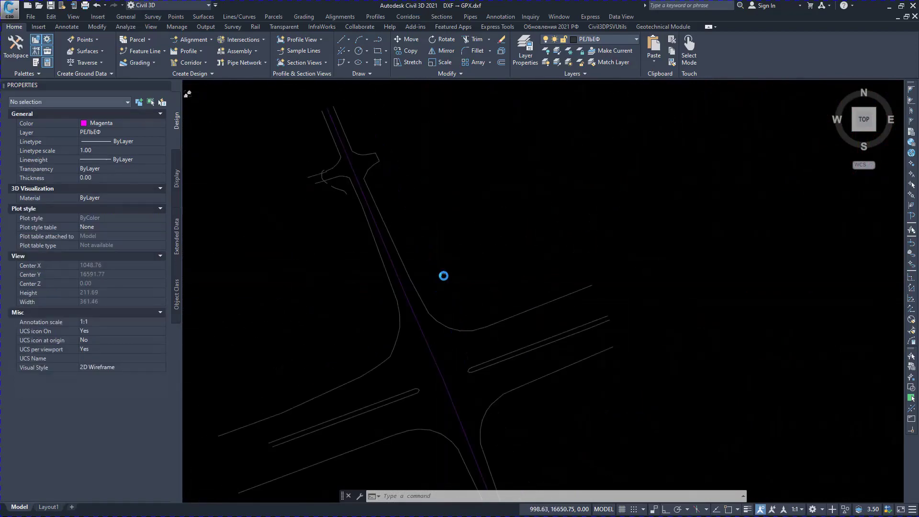
click(420, 333)
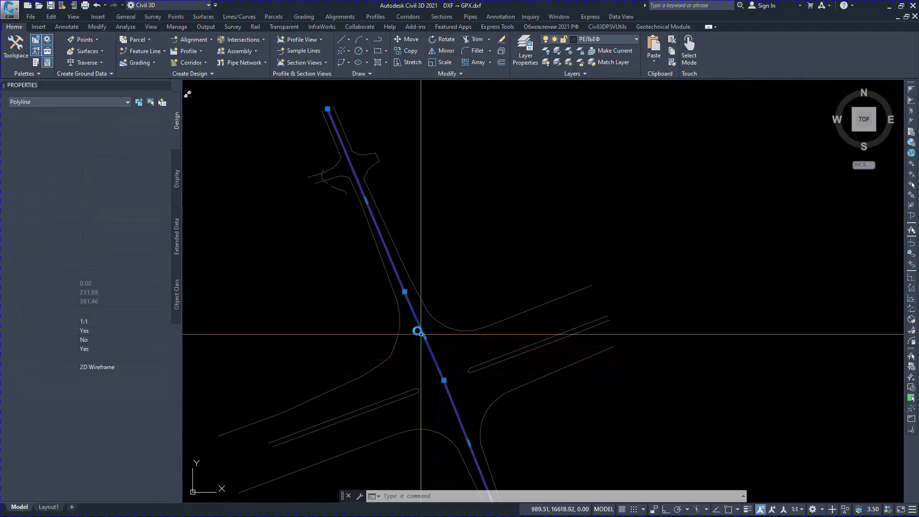
click(161, 230)
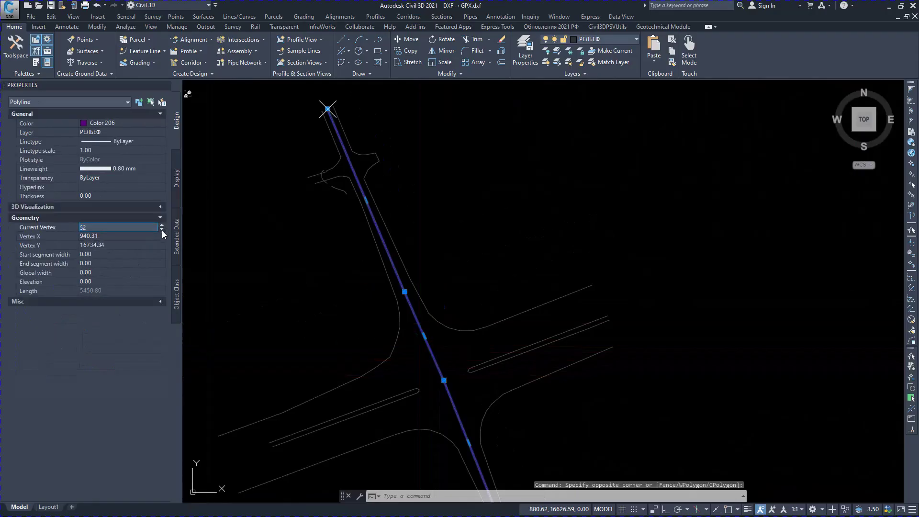
click(161, 230)
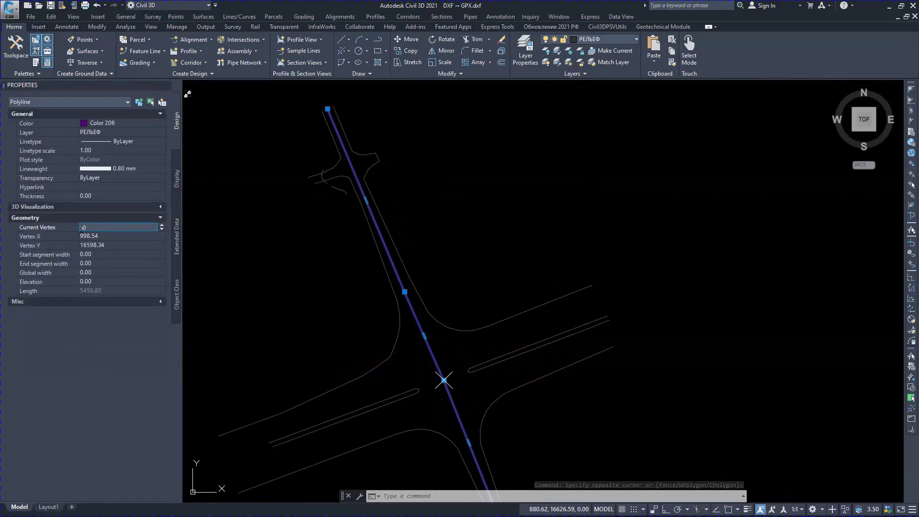
scroll(431, 359, up, 2)
key(ctrl+v)
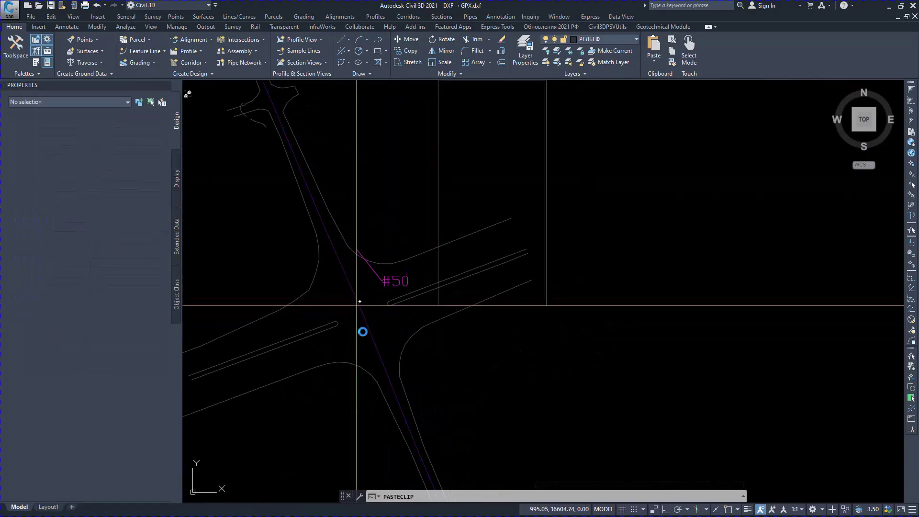
click(361, 368)
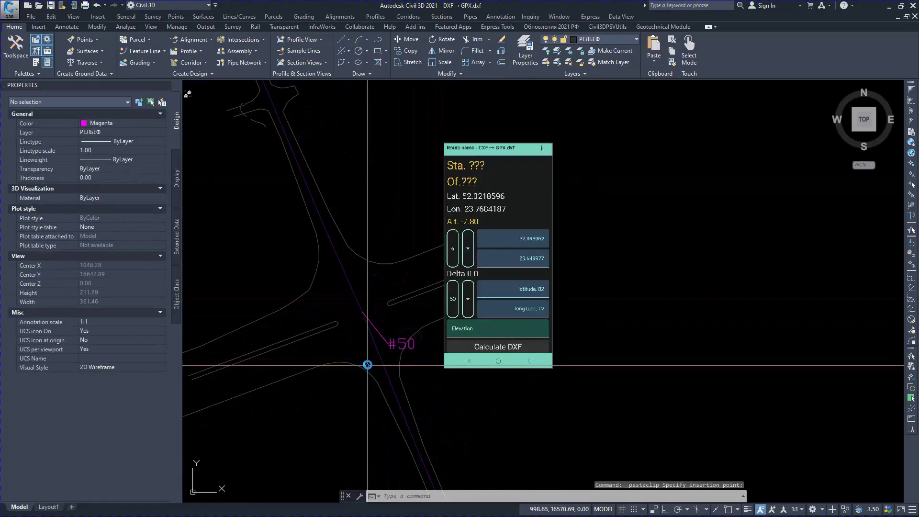
Step: Copy the second road intersection's coordinates from Google Maps
click(900, 7)
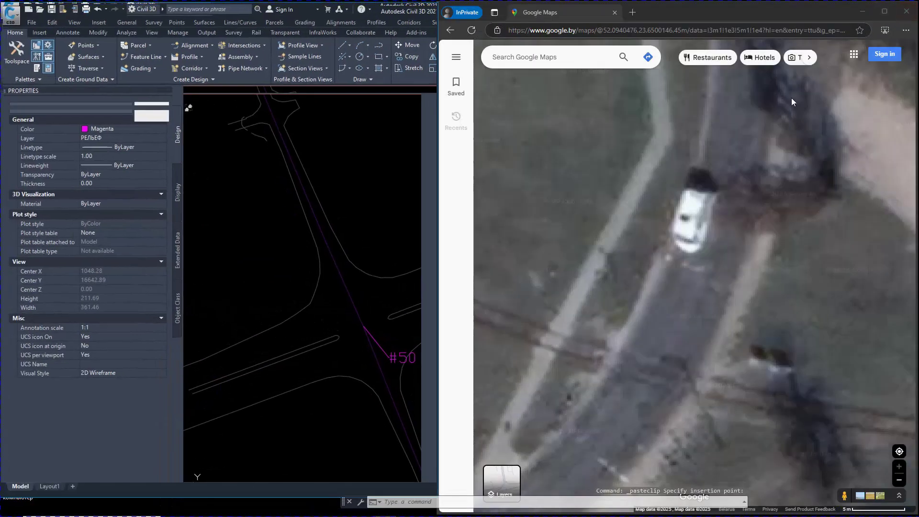
scroll(661, 216, down, 3)
scroll(681, 330, down, 3)
key(Up)
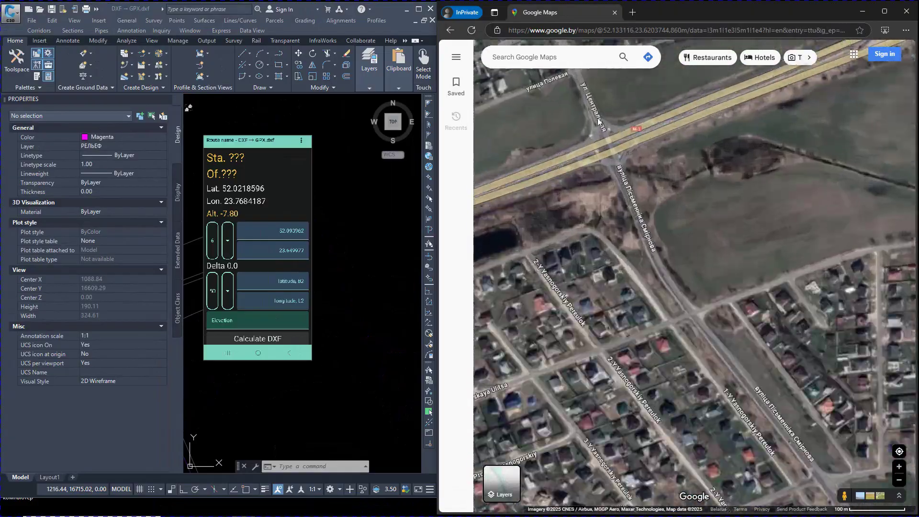
scroll(610, 173, up, 5)
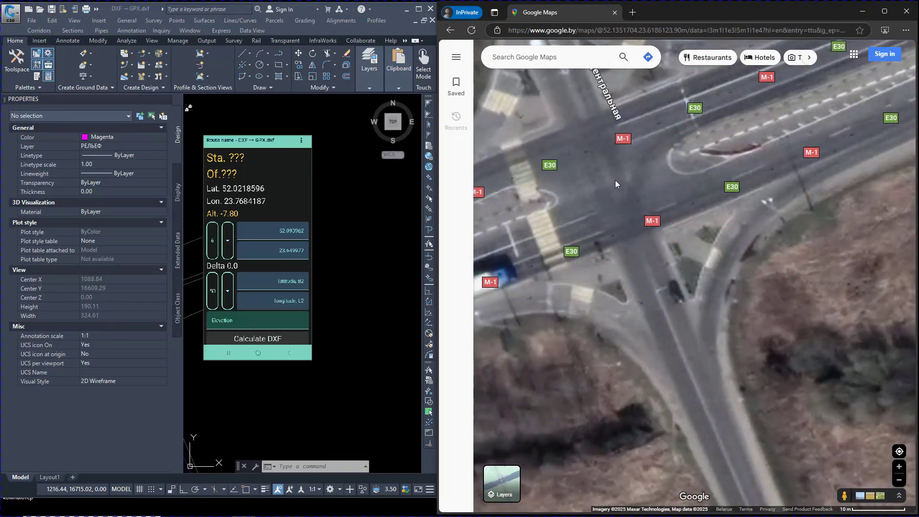
right_click(615, 180)
click(636, 194)
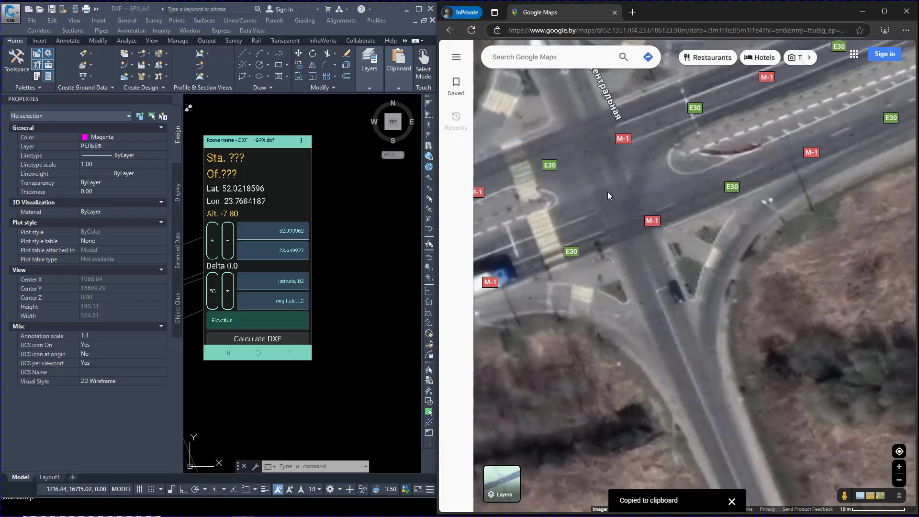
Step: Paste the coordinates into Civil 3D beside vertex #50, over the second latitude field
click(342, 236)
key(super+Up)
key(ctrl+v)
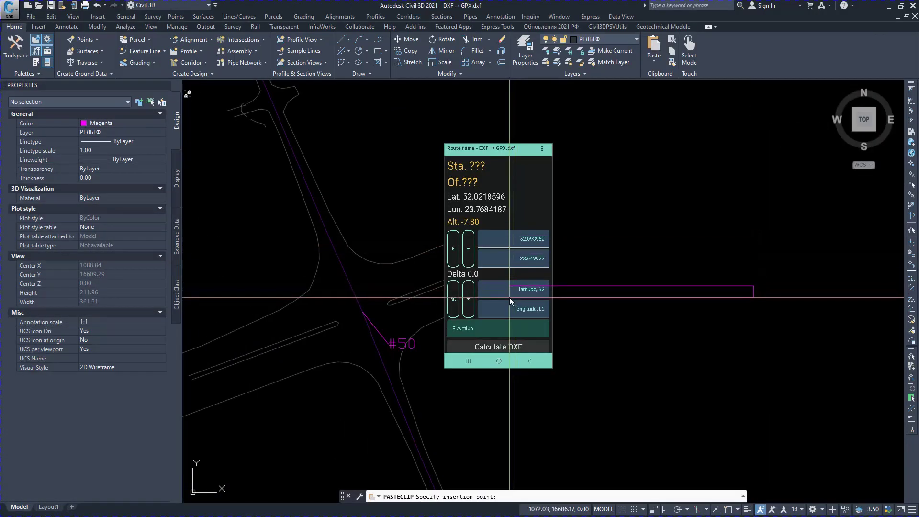
click(509, 297)
click(588, 286)
click(507, 285)
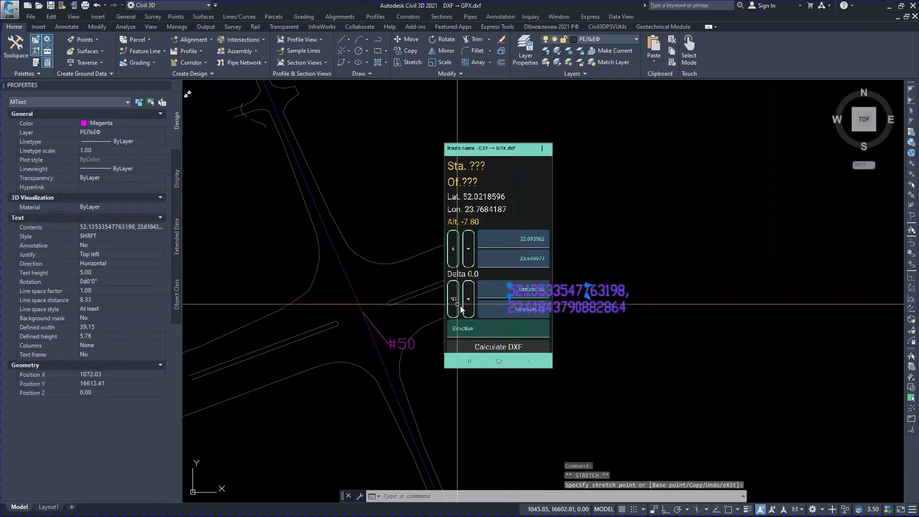
scroll(457, 304, up, 3)
scroll(466, 307, up, 2)
scroll(486, 304, down, 1)
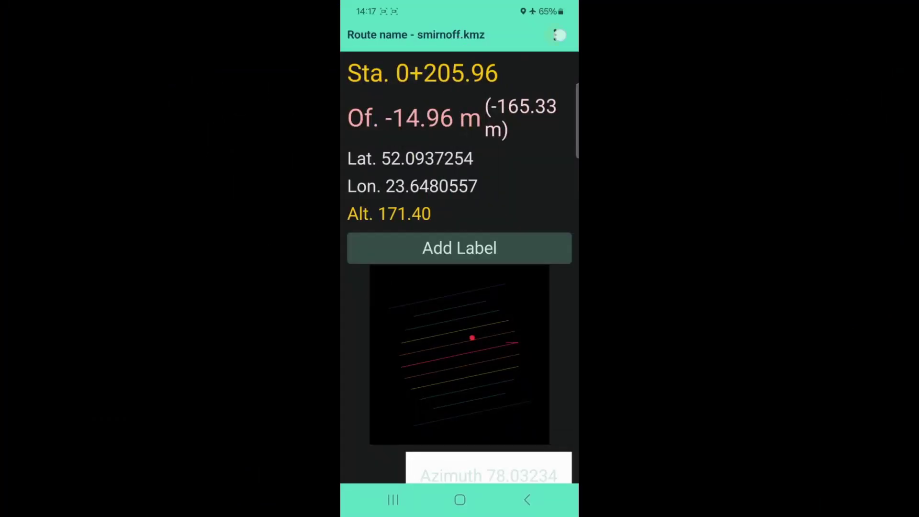
Step: Open the DXF → GPX.dxf route in the phone app
click(556, 35)
click(518, 211)
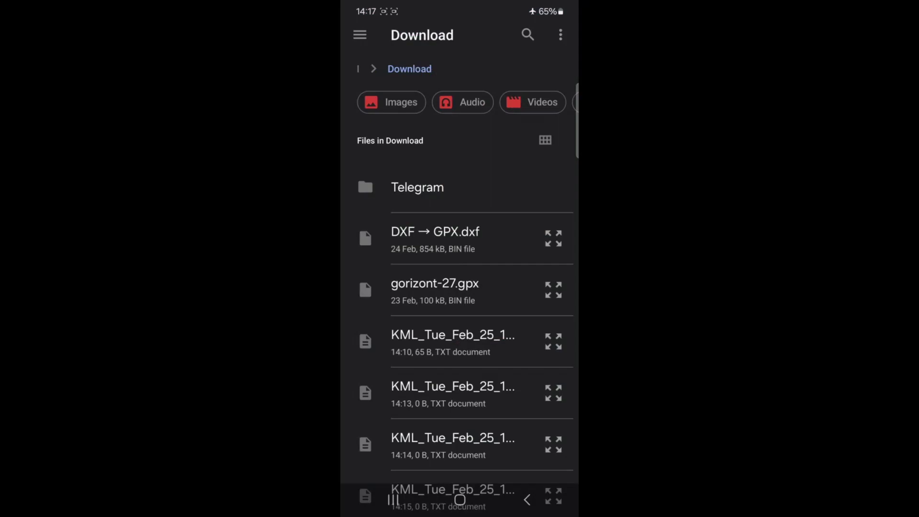
click(483, 243)
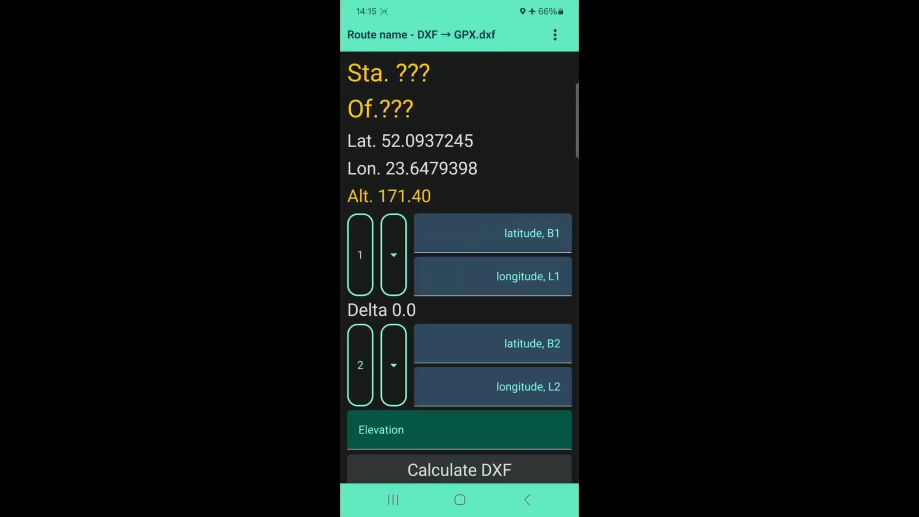
Step: Enter both baseline points at elevation 150, tie them to vertices 6 and 50, and calculate (Delta ≈ -0.48 m)
click(542, 232)
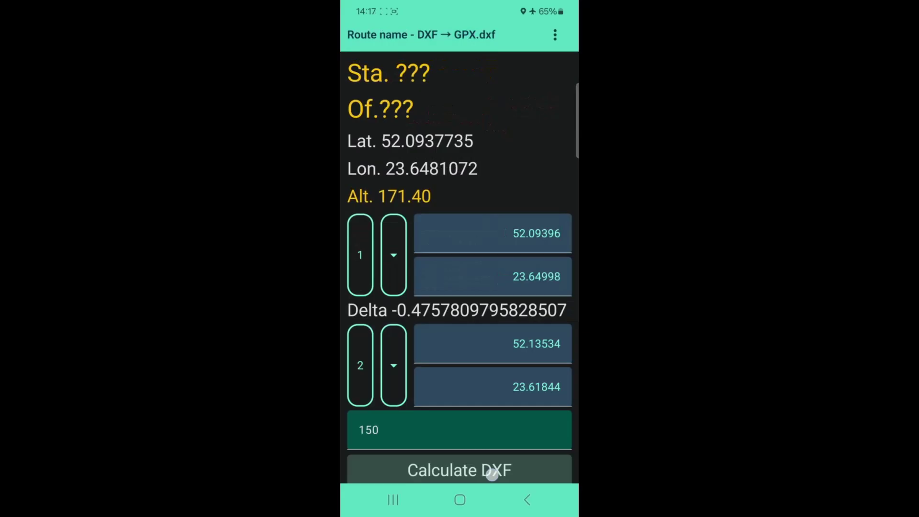
click(492, 472)
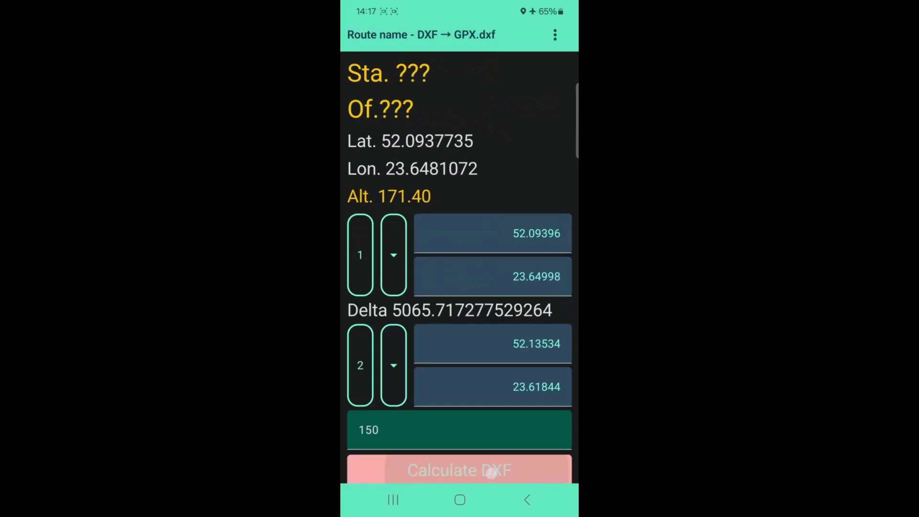
click(393, 255)
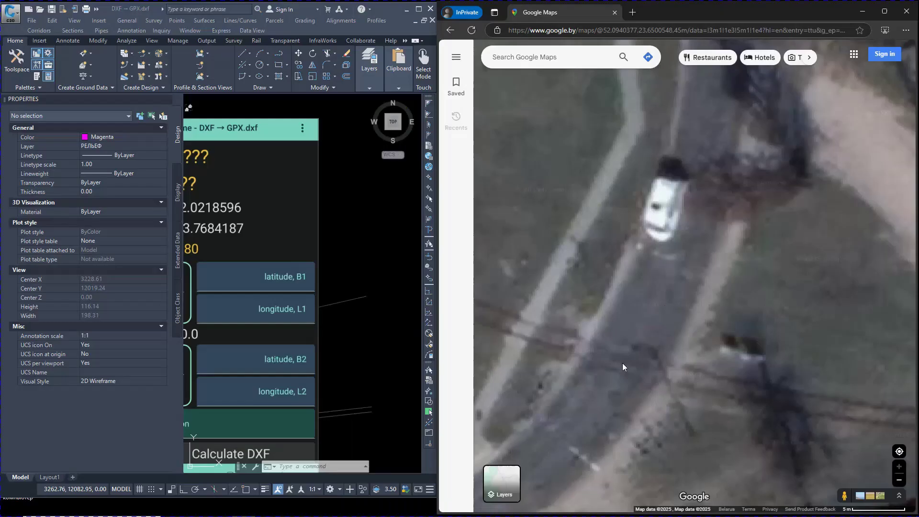
right_click(622, 362)
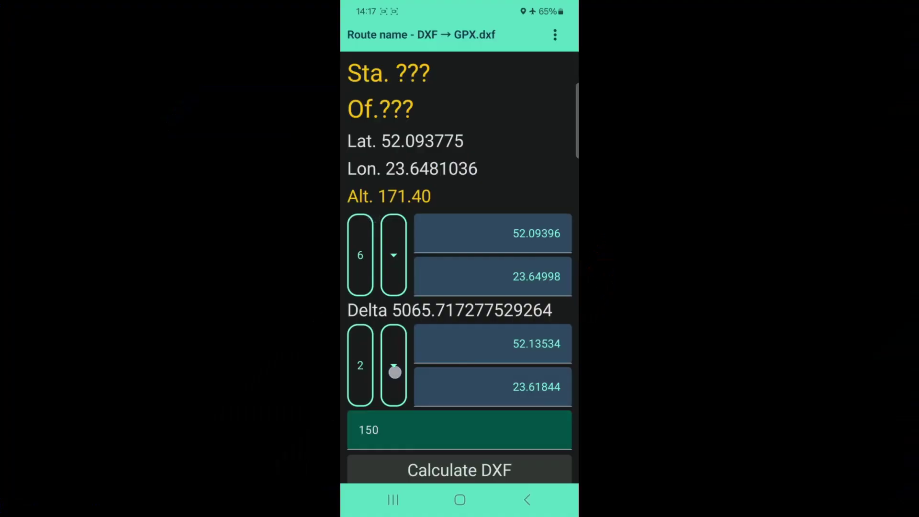
click(394, 372)
scroll(386, 251, down, 10)
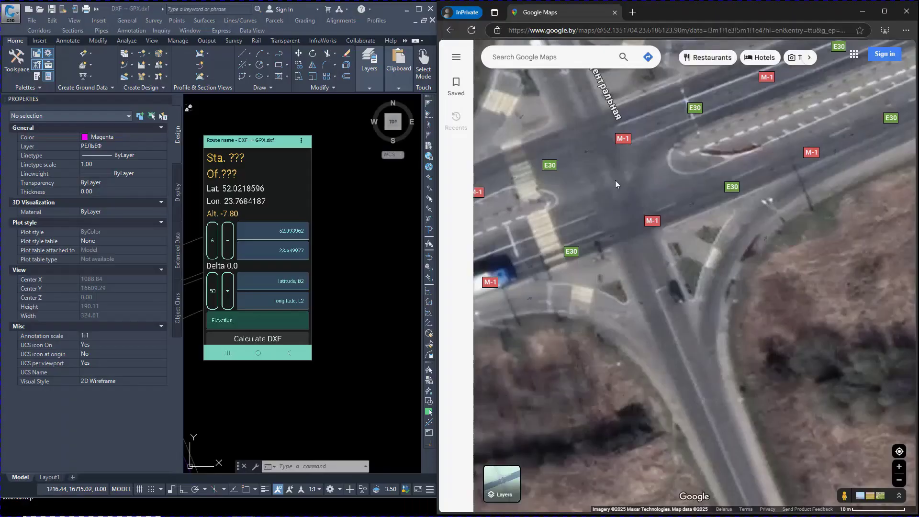
right_click(615, 180)
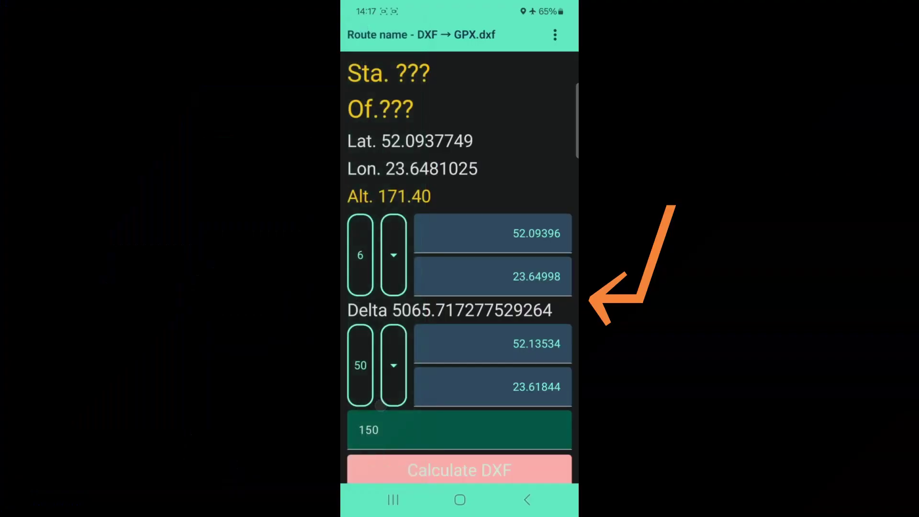
scroll(509, 287, down, 2)
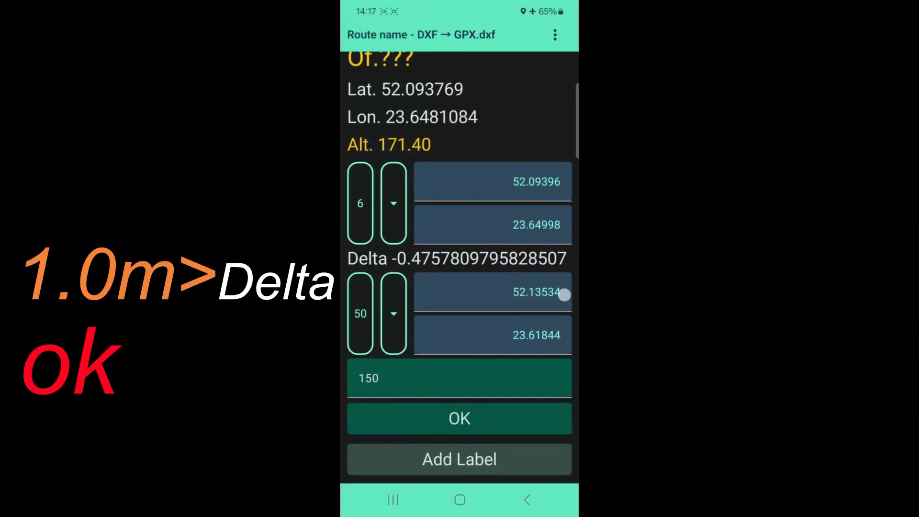
Step: Change point B2's latitude one digit, recheck Delta, and accept (station 0+008.09, offset -11.91 m)
click(565, 294)
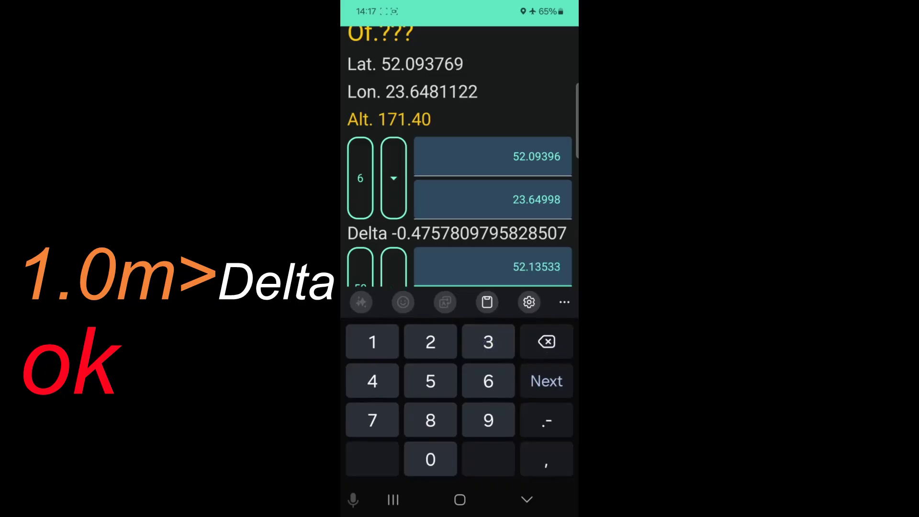
key(Tab)
click(527, 500)
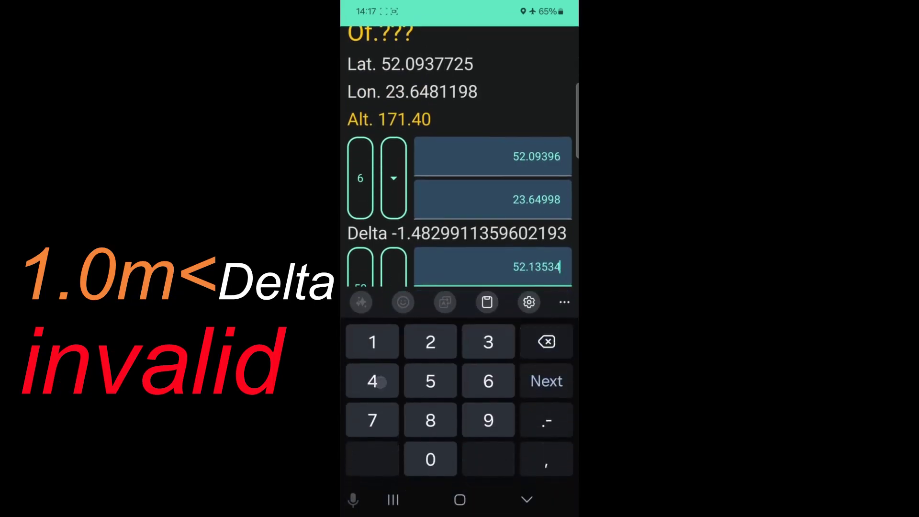
click(546, 384)
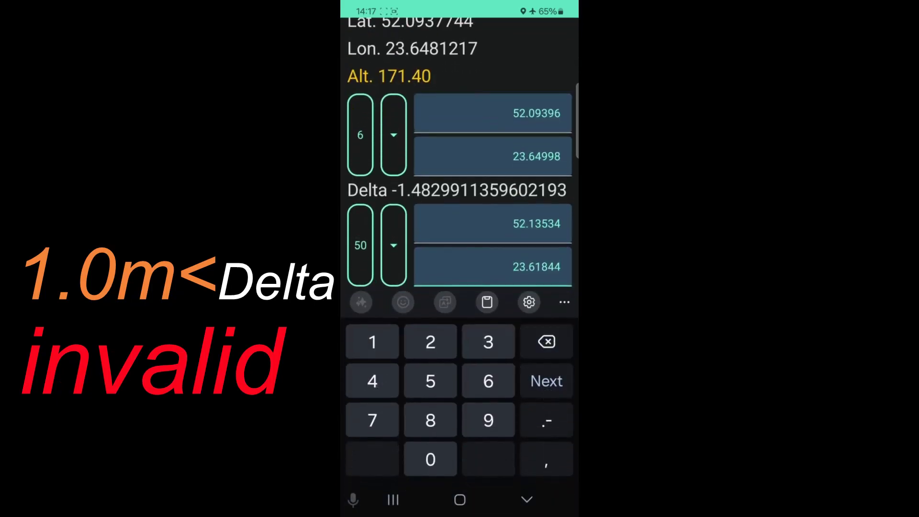
key(Tab)
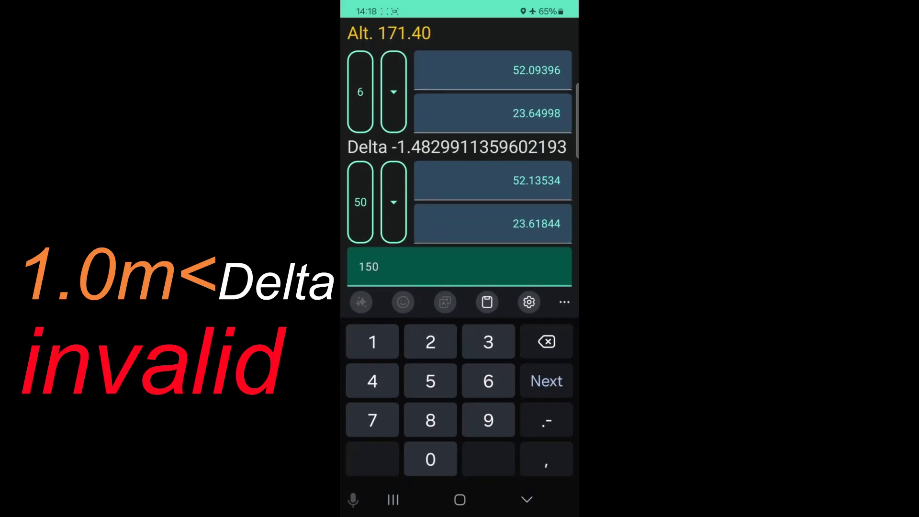
click(529, 502)
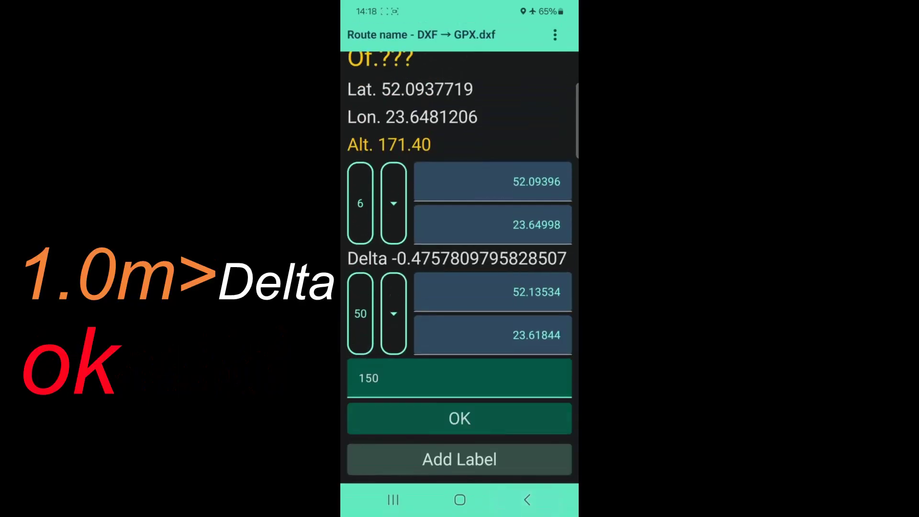
click(488, 417)
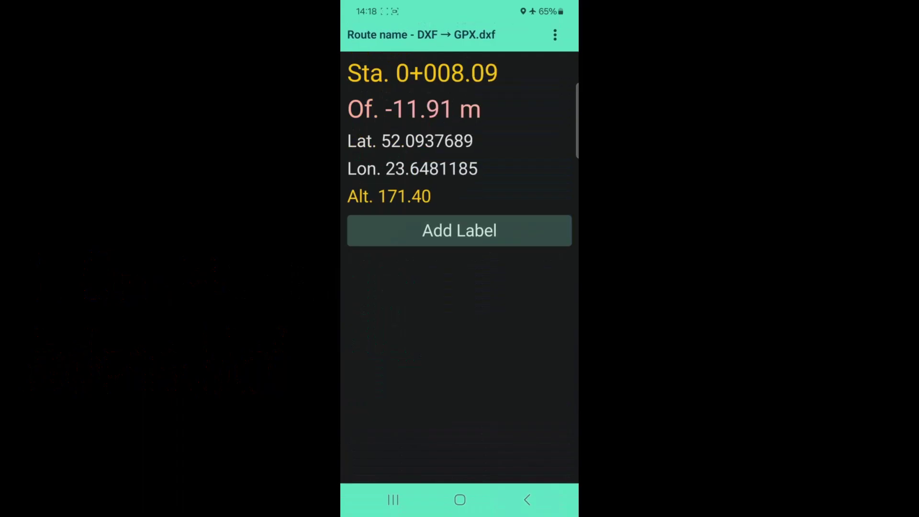
Step: Open DXF → GPX.gpx from the phone's Download folder and drop it onto Google Earth's globe
click(393, 499)
click(488, 228)
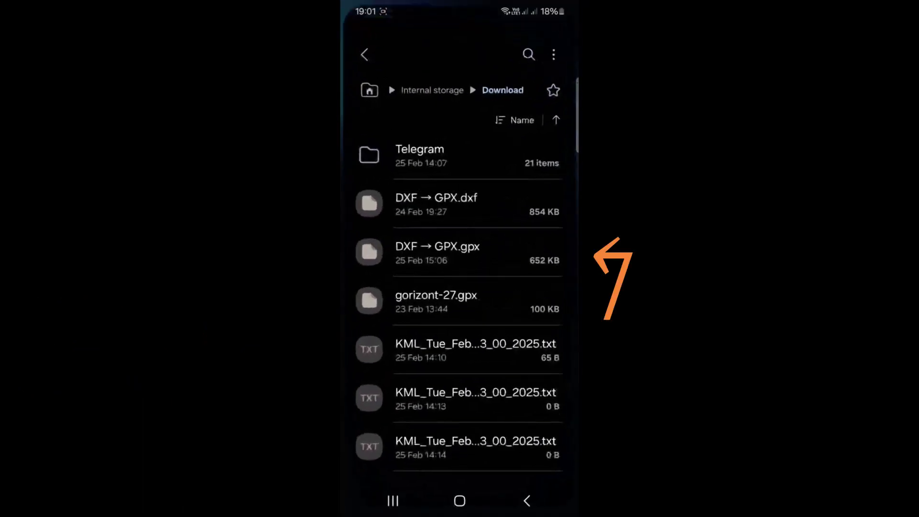
click(500, 251)
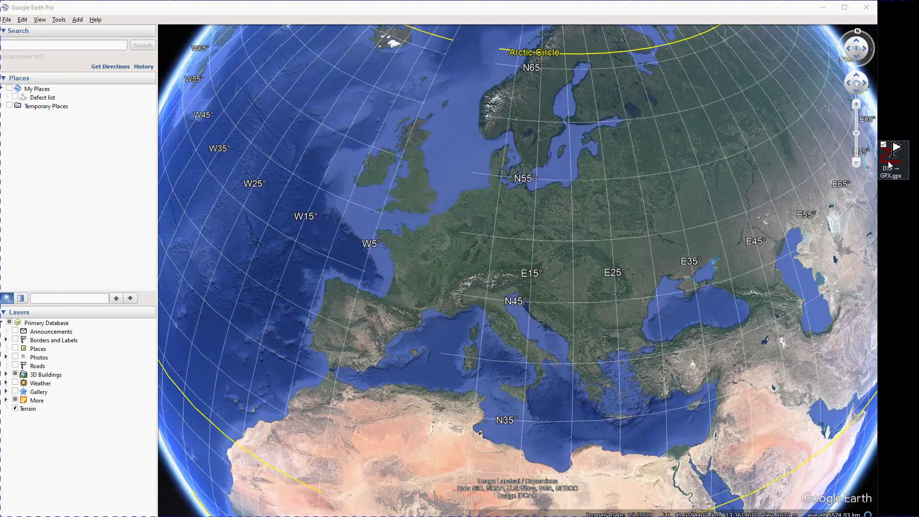
drag(894, 159, 600, 221)
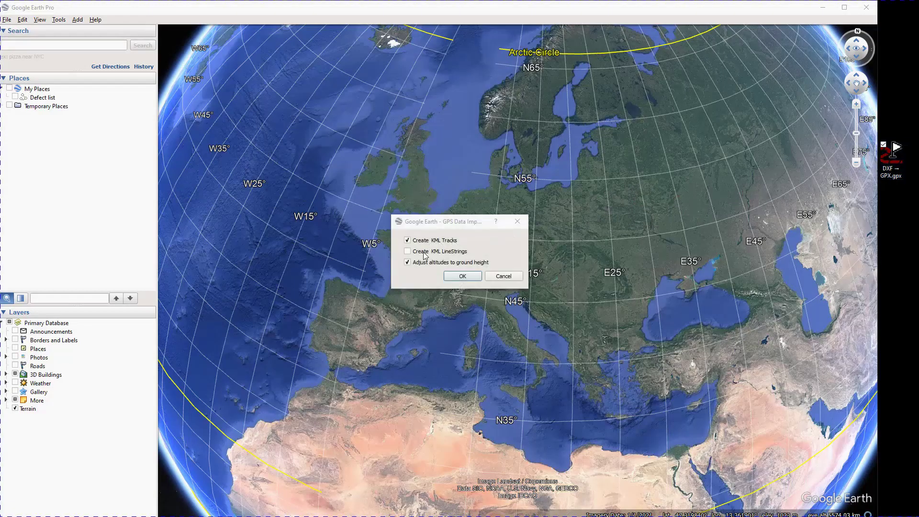
Step: Confirm the GPS import with Create KML Tracks and Adjust altitudes kept on
click(463, 278)
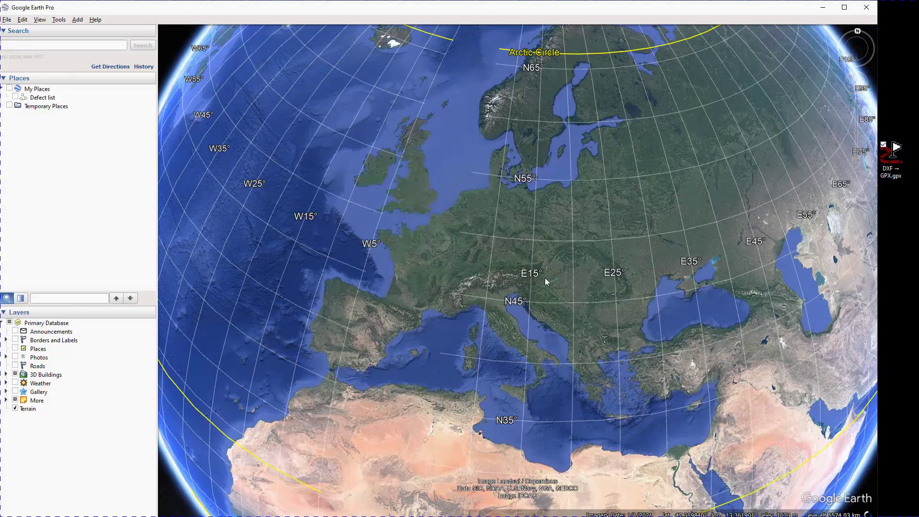